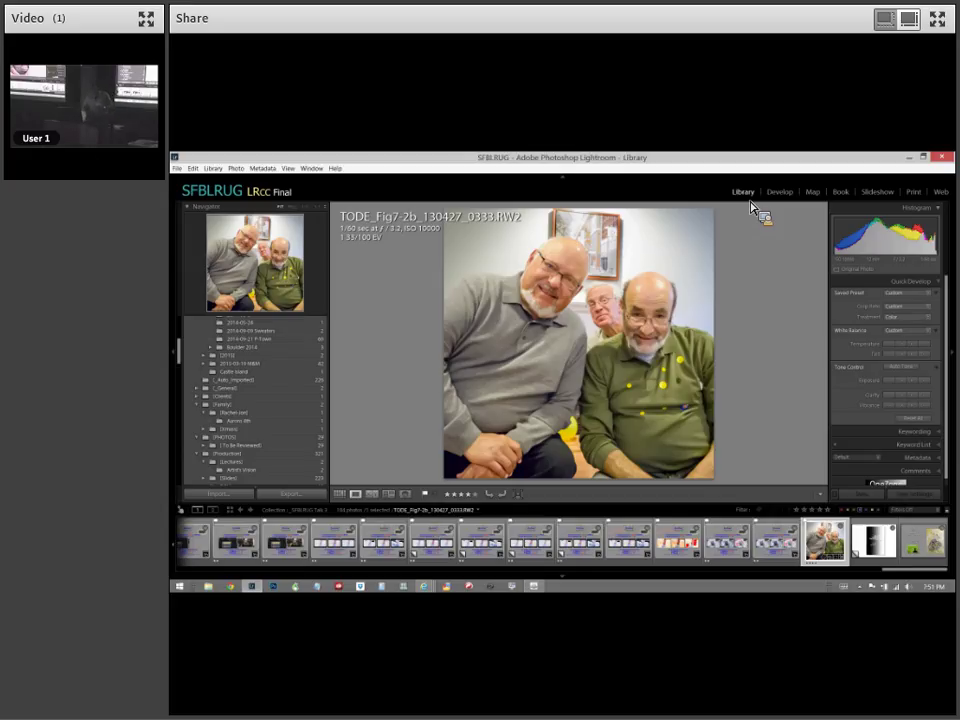
Show the photos of the OZ Brackets Examples collection in Grid view and hide the filmstrip.
key("g")
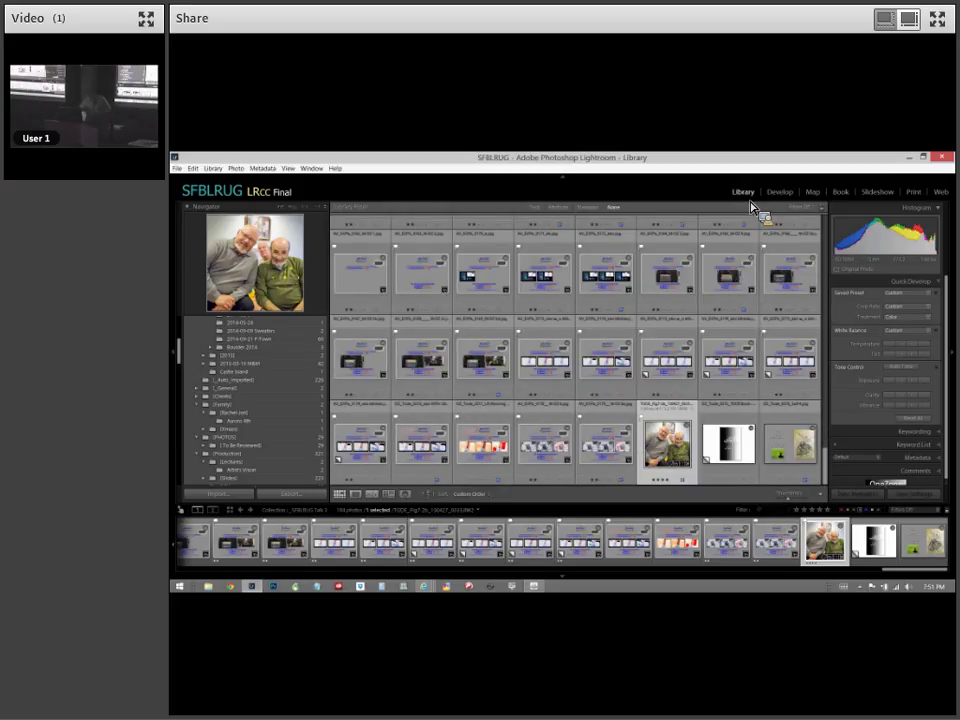
left_click_drag(657, 330, 436, 160)
scroll(225, 407, "down", 5)
scroll(219, 400, "down", 5)
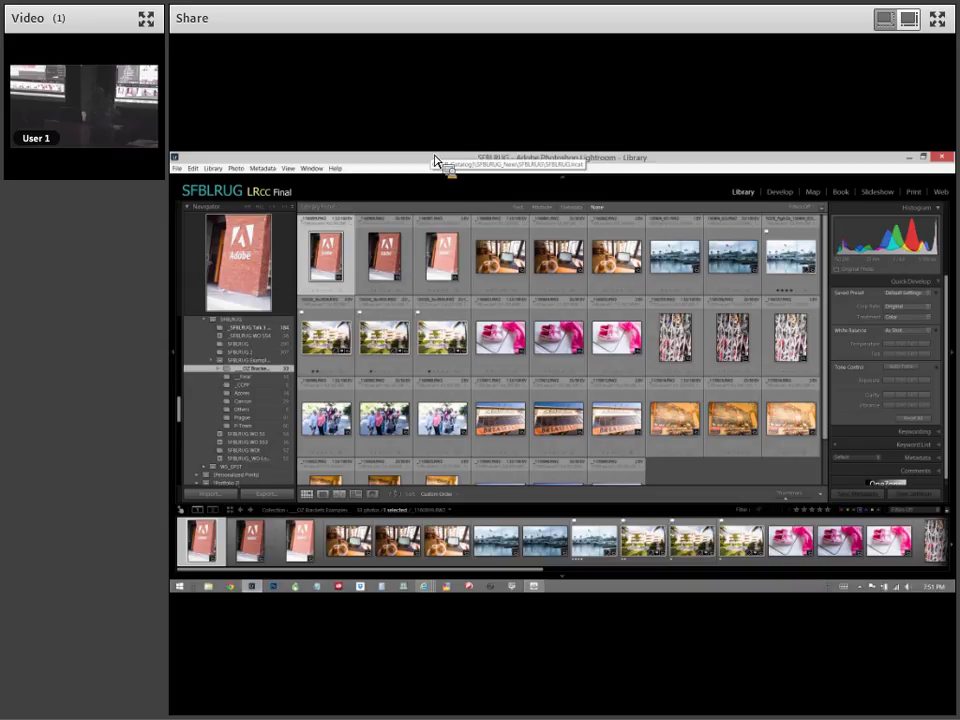
left_click_drag(436, 160, 436, 160)
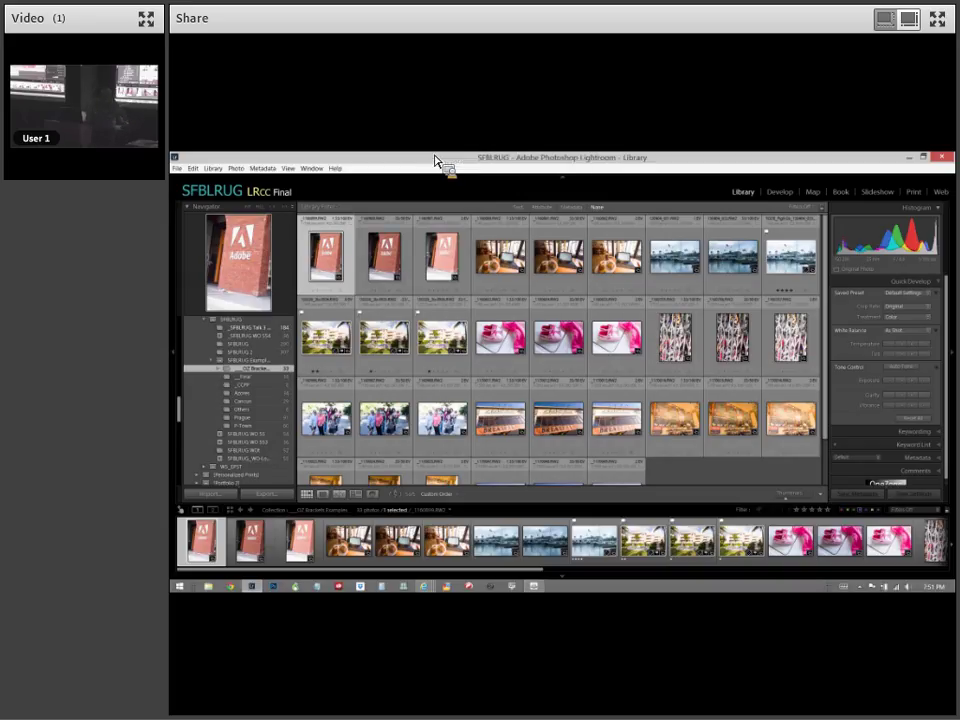
left_click_drag(436, 160, 436, 160)
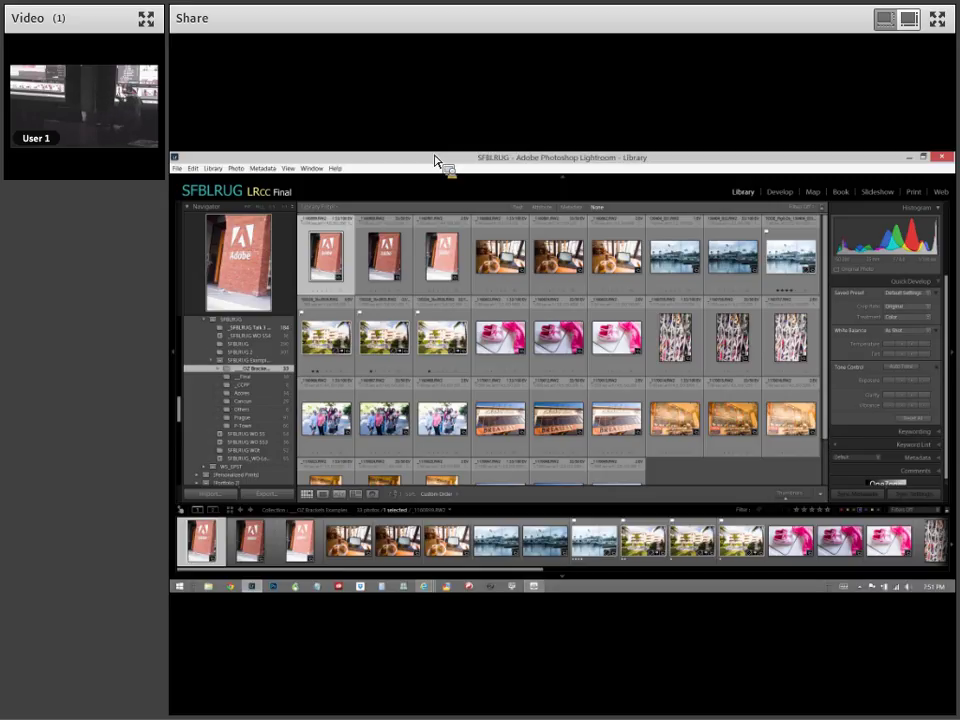
left_click_drag(436, 160, 574, 577)
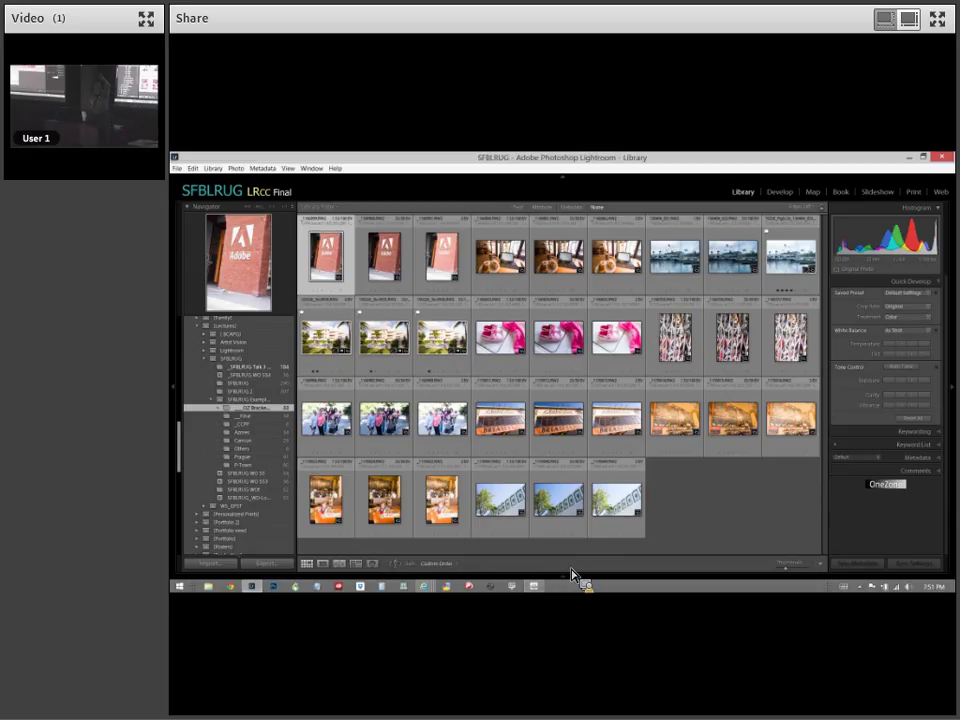
Review the three bracketed Adobe brick-wall photos one by one in Loupe view, then return to the grid.
left_click_drag(574, 577, 347, 263)
double_click(347, 263)
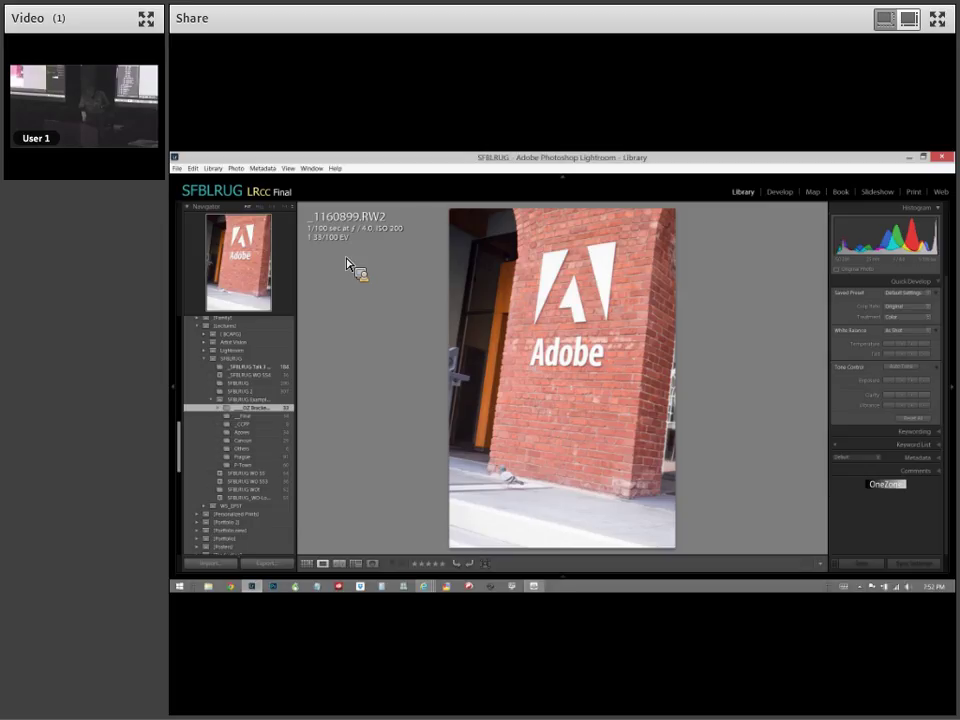
key("Right")
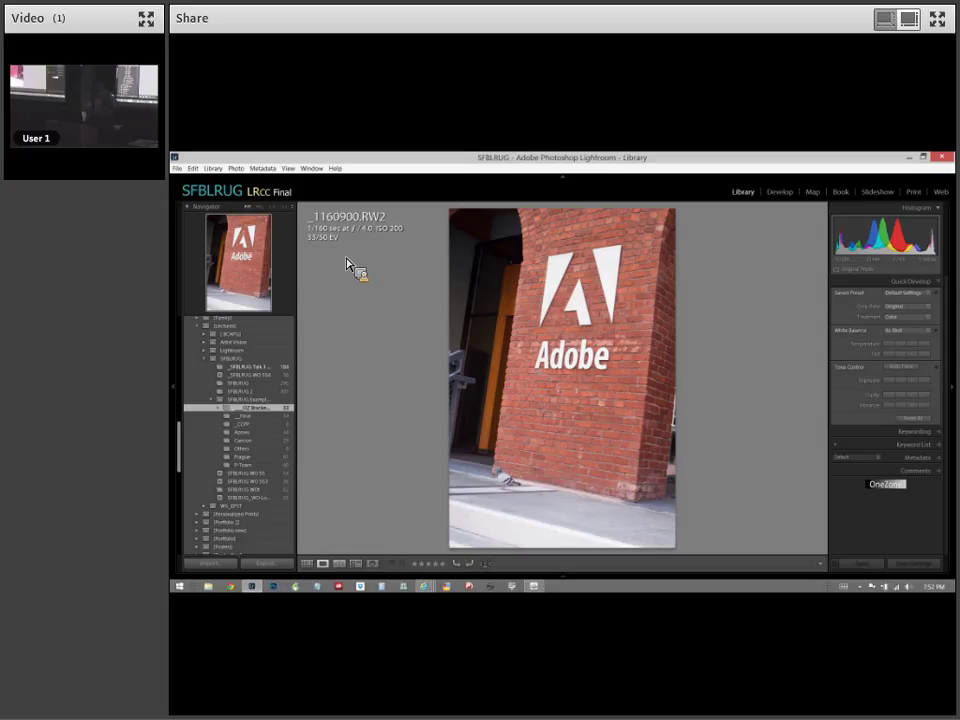
key("Right")
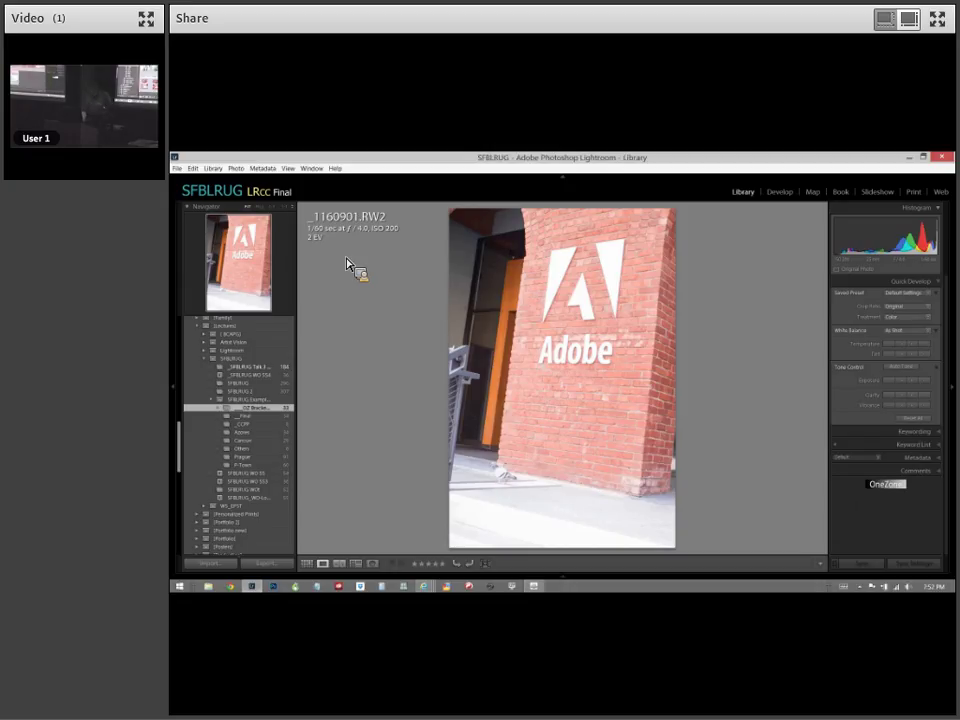
key("g")
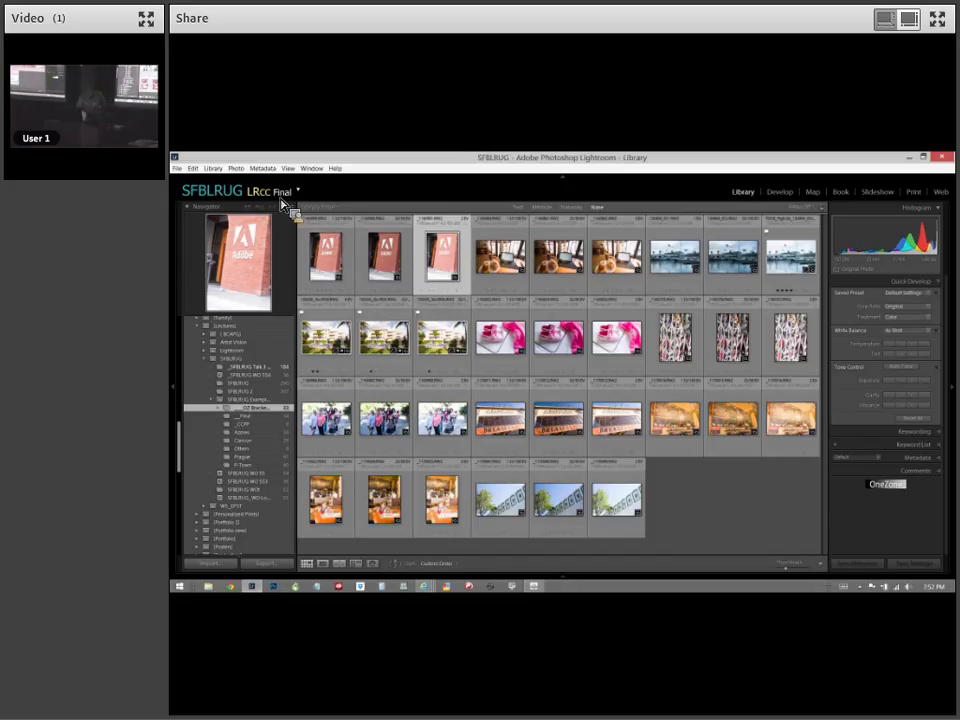
Auto-stack the collection's photos by capture time with 0:00:01 between stacks.
right_click(336, 264)
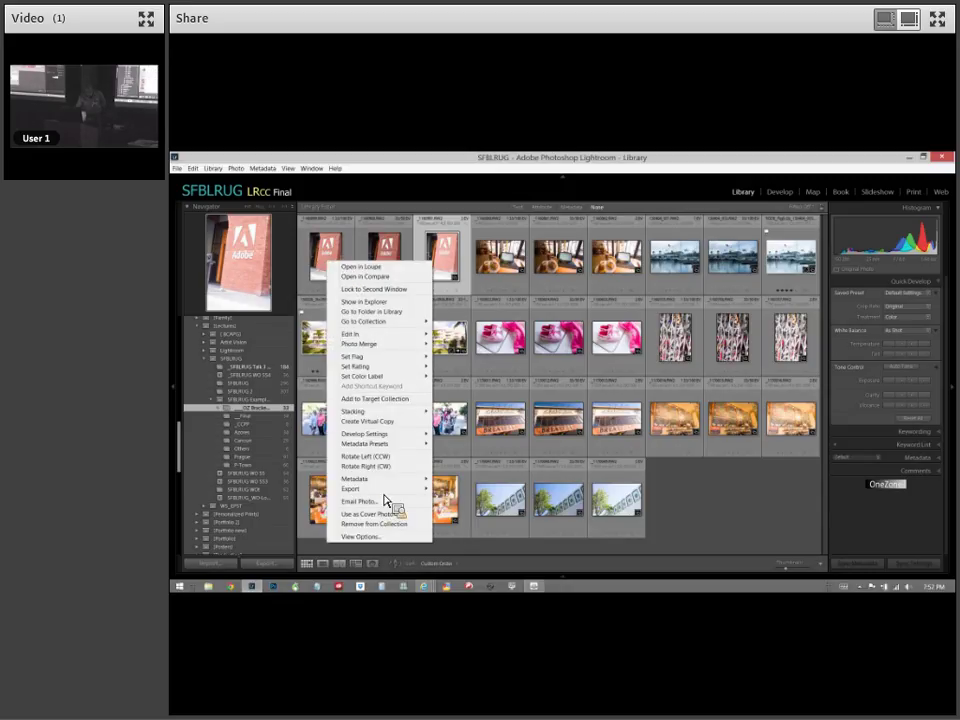
mouse_move(380, 414)
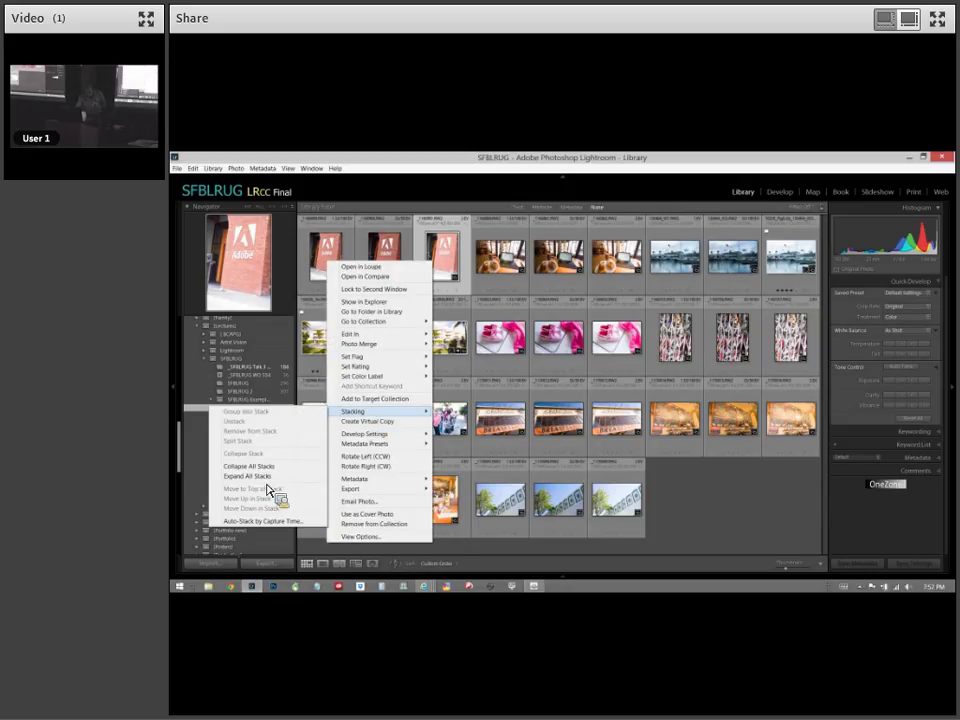
left_click(262, 521)
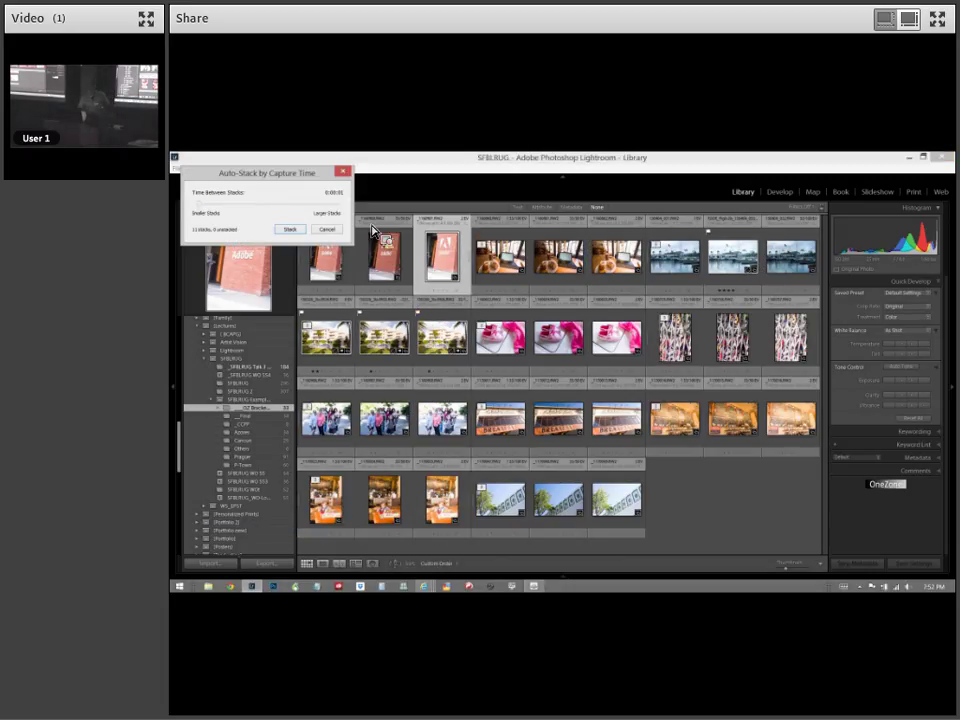
left_click_drag(205, 213, 263, 212)
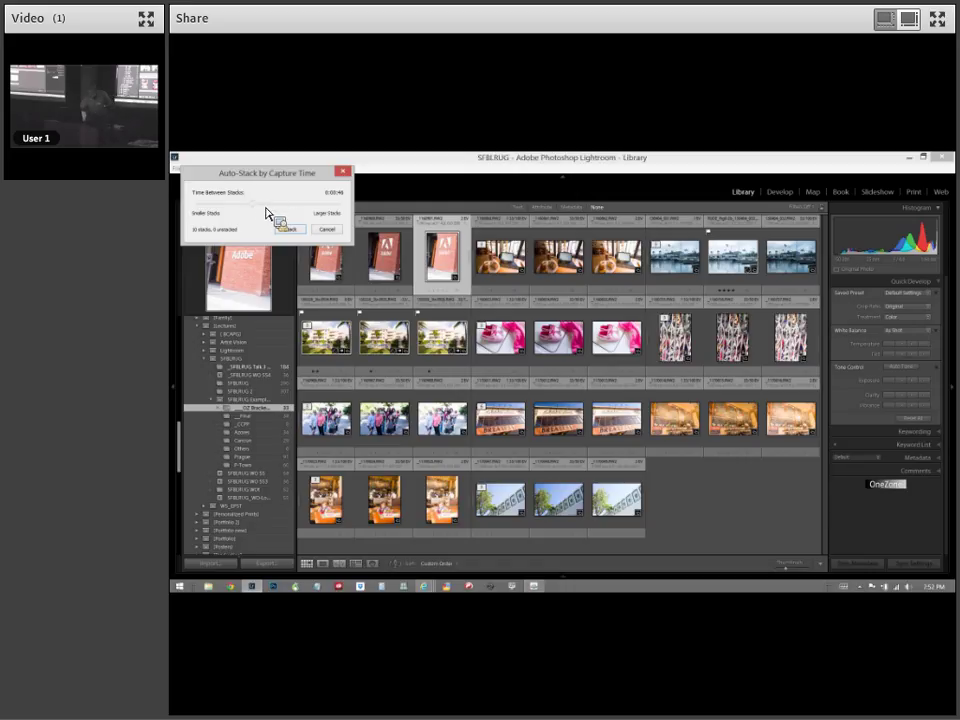
left_click(192, 204)
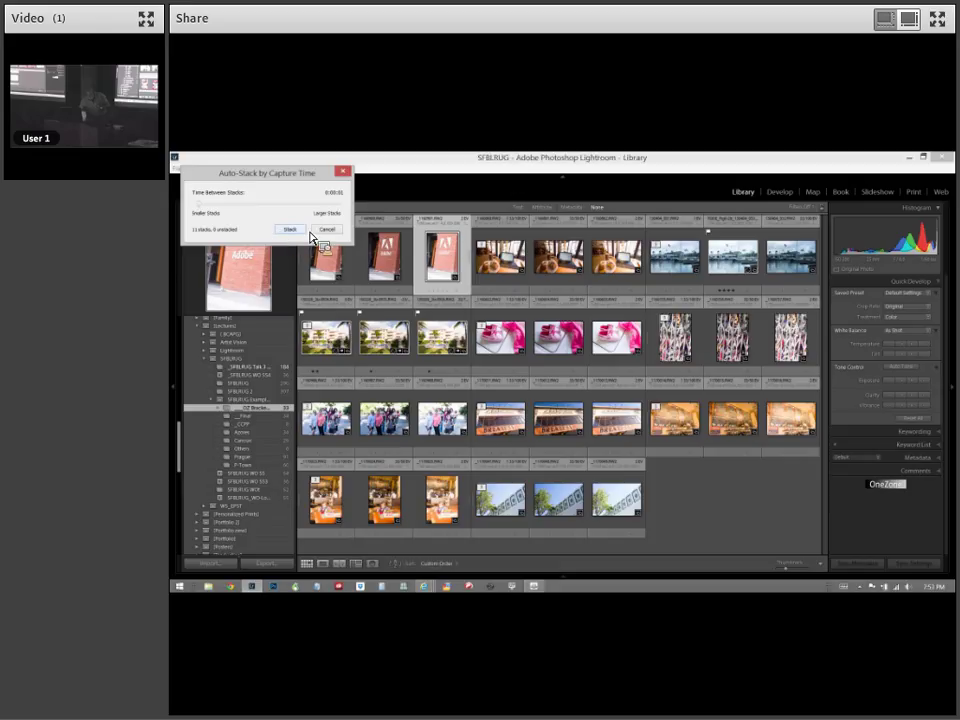
left_click(302, 231)
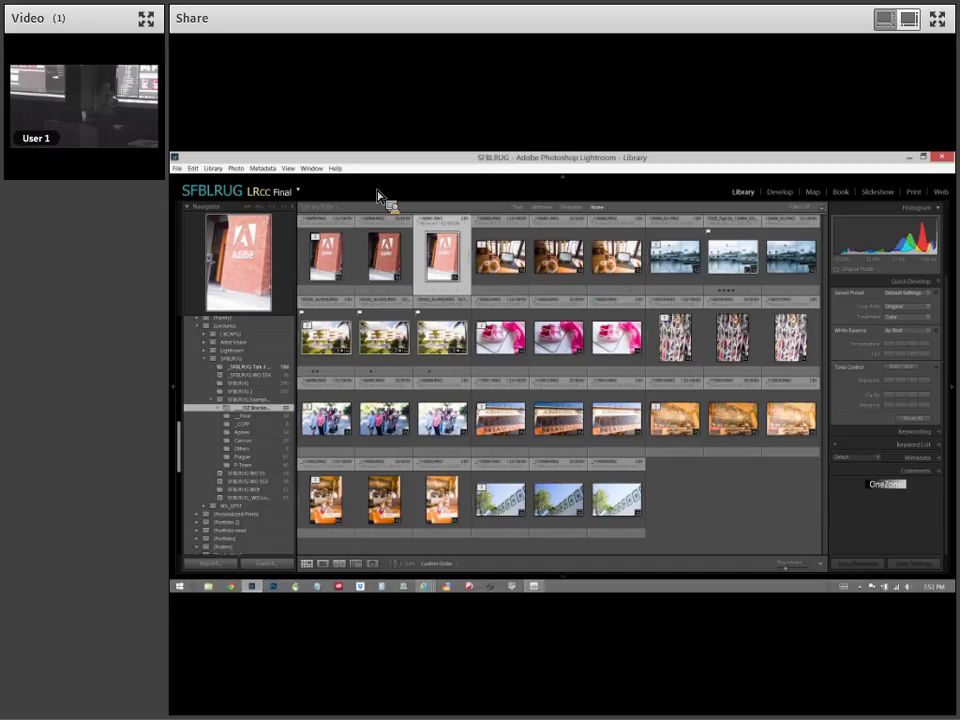
Collapse all stacks in the collection.
right_click(396, 271)
mouse_move(420, 420)
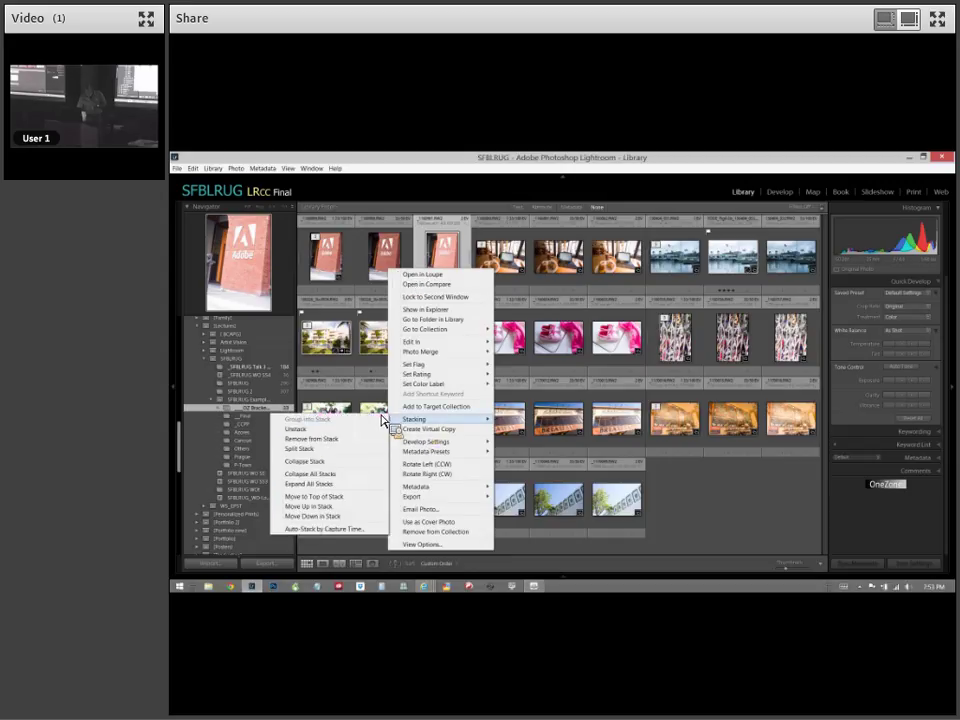
left_click(311, 475)
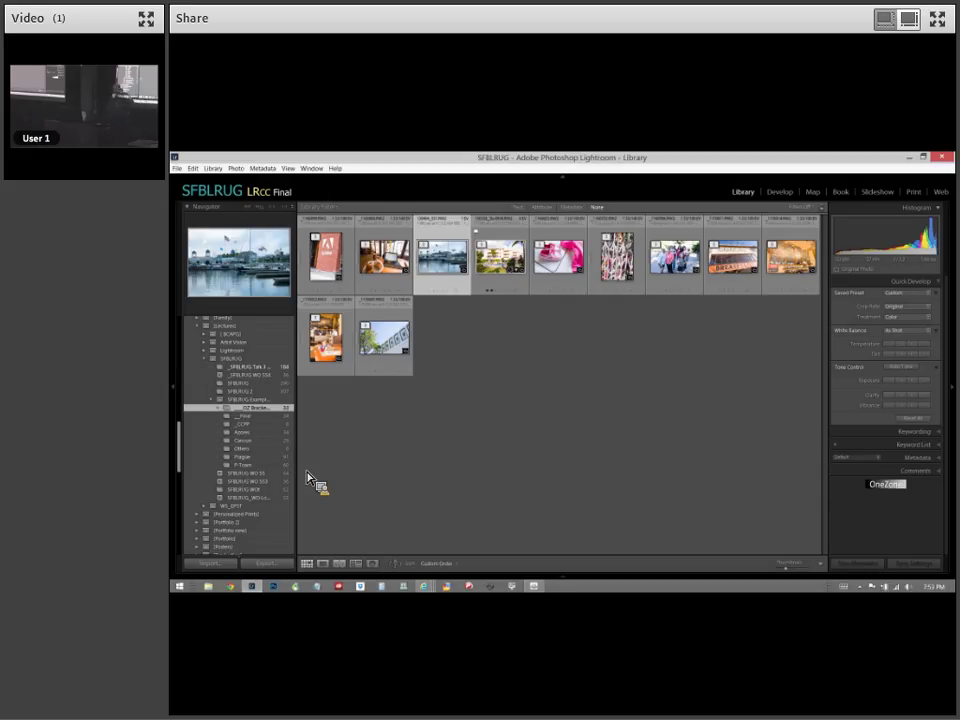
Open the stacked Adobe brick-wall photo in the Develop module with the filmstrip shown.
left_click_drag(308, 478, 336, 280)
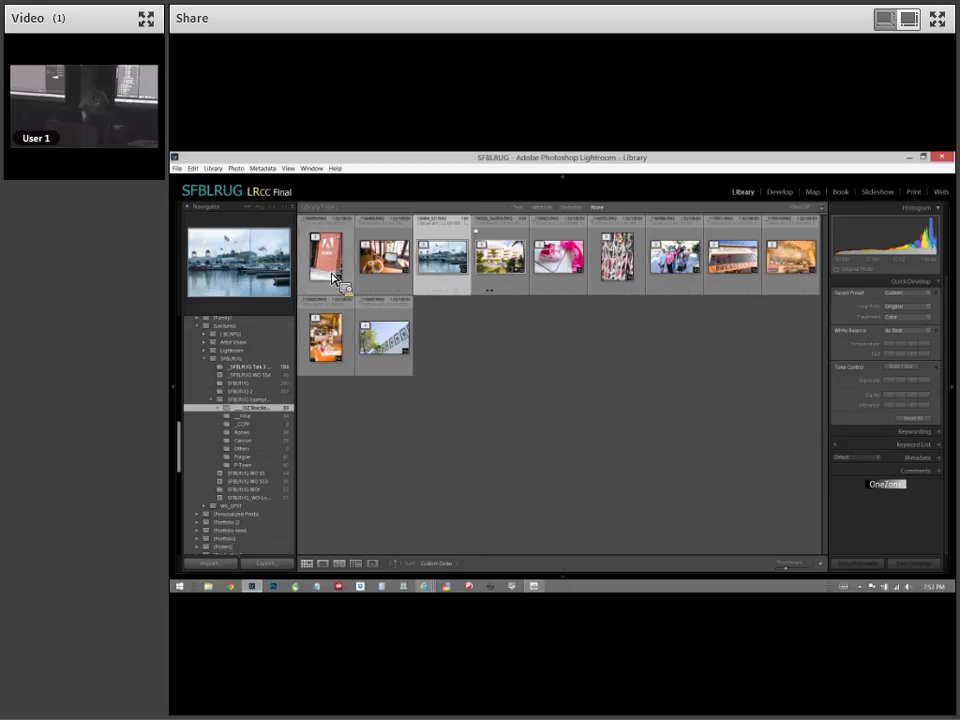
left_click(322, 270)
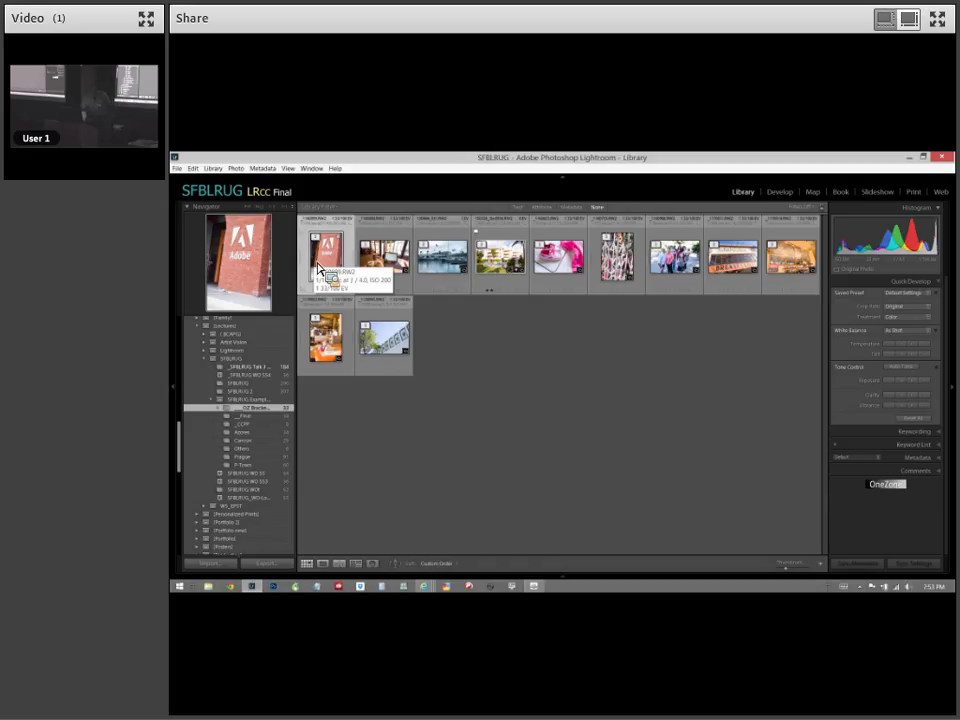
key("d")
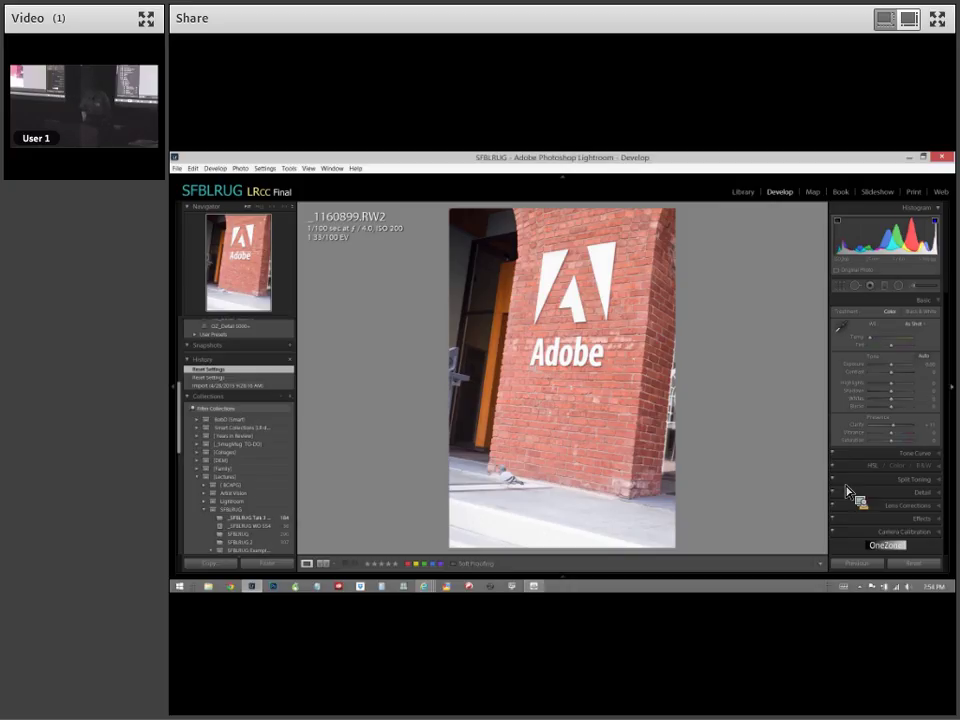
left_click(582, 576)
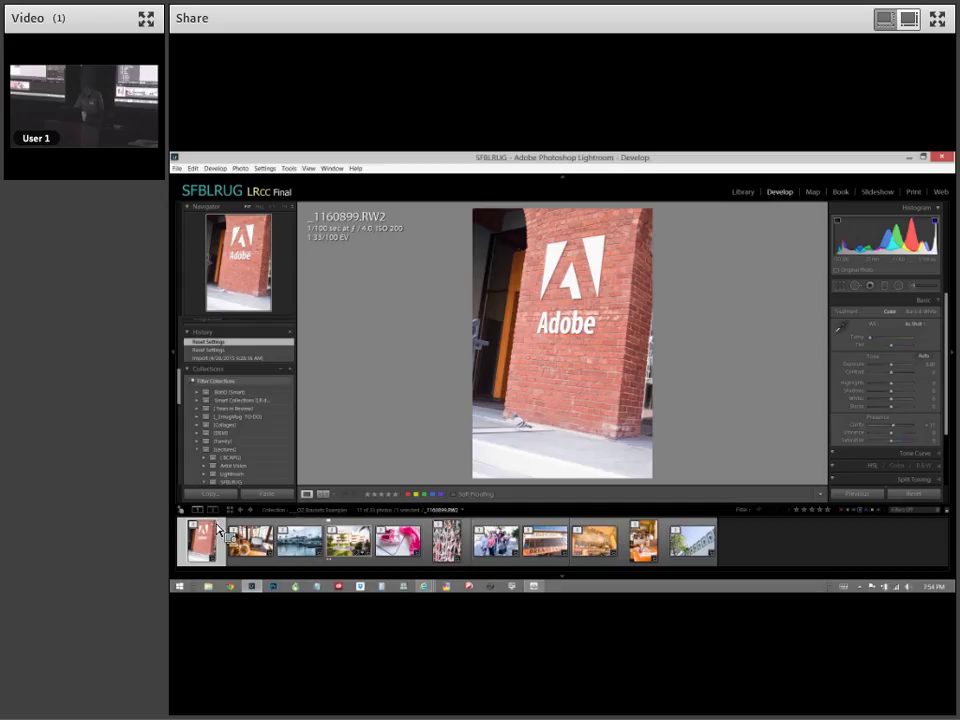
Make _1160901.RW2 the top photo of the collapsed Adobe stack and flag it as a pick.
key("ctrl+apostrophe")
key("ctrl+apostrophe")
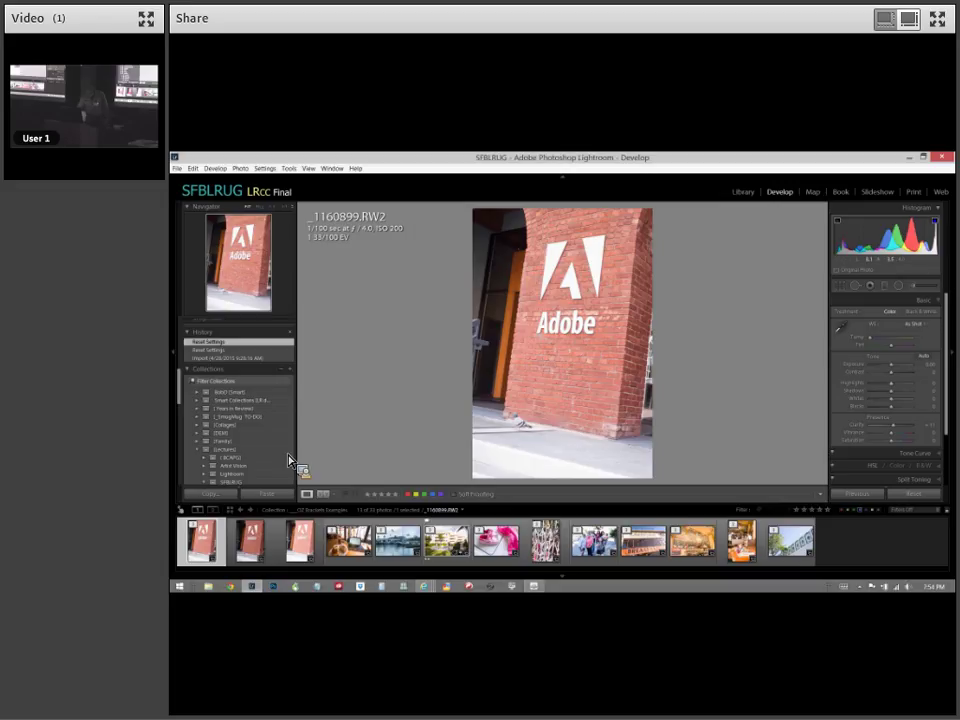
left_click(303, 540)
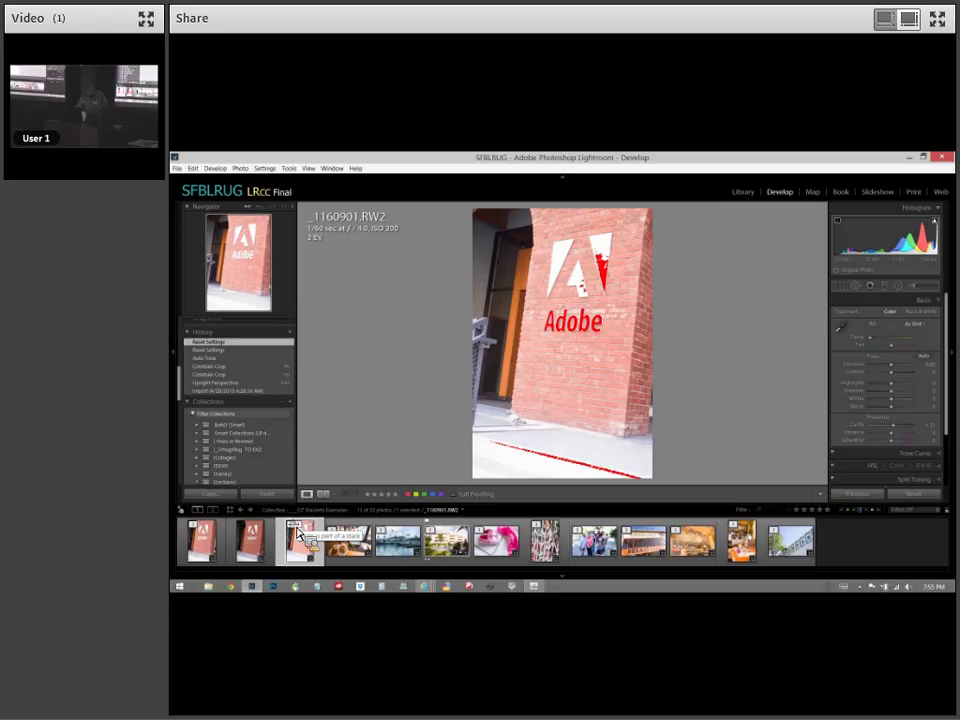
key("Left")
key("Left")
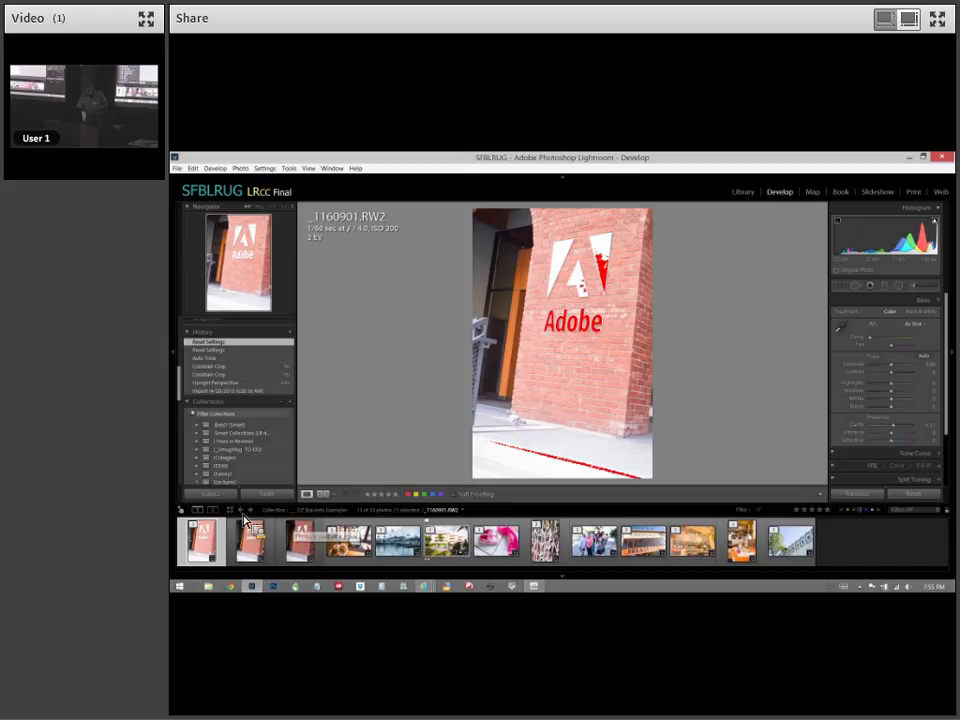
left_click_drag(205, 535, 450, 377)
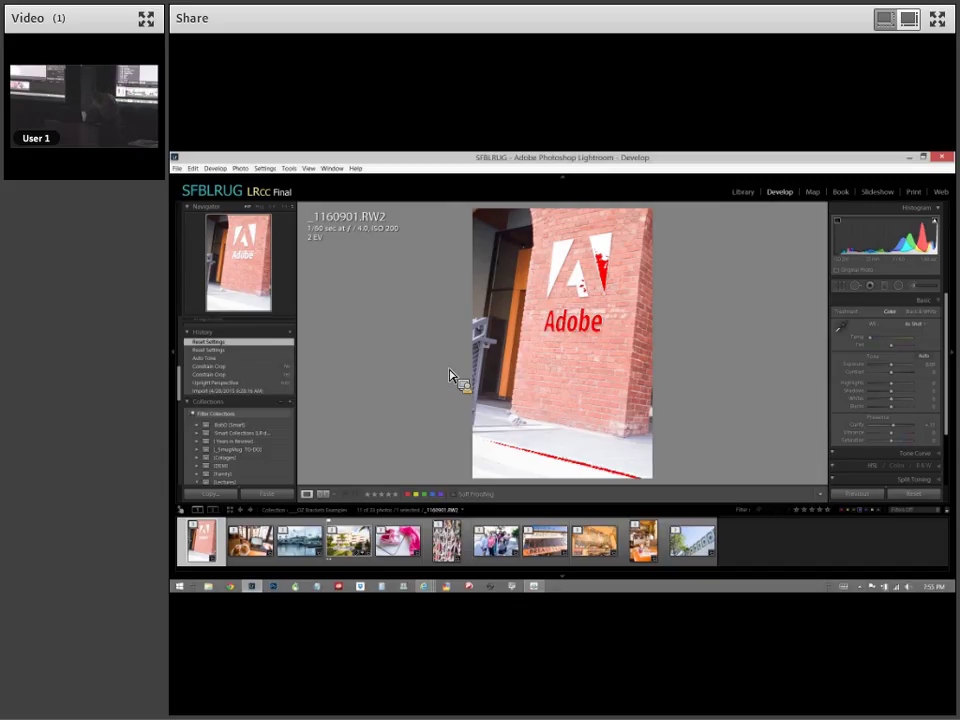
key("p")
Switch to the web browser and view the OneZone Support page and the class slides linked from the SFBLRUG page.
key("alt")
key("alt+Tab")
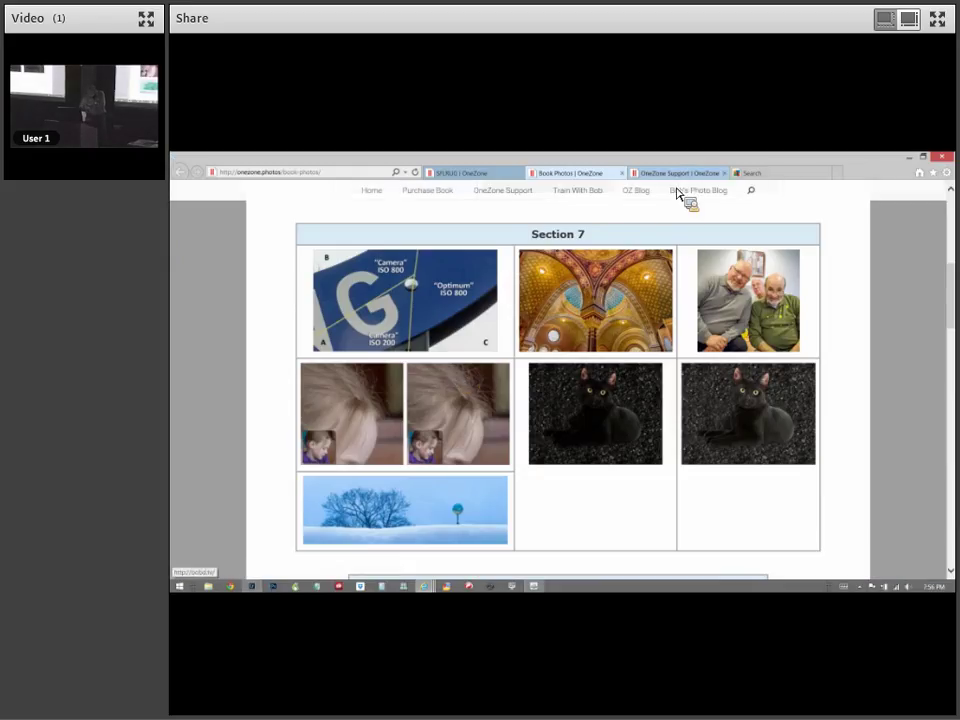
left_click(678, 174)
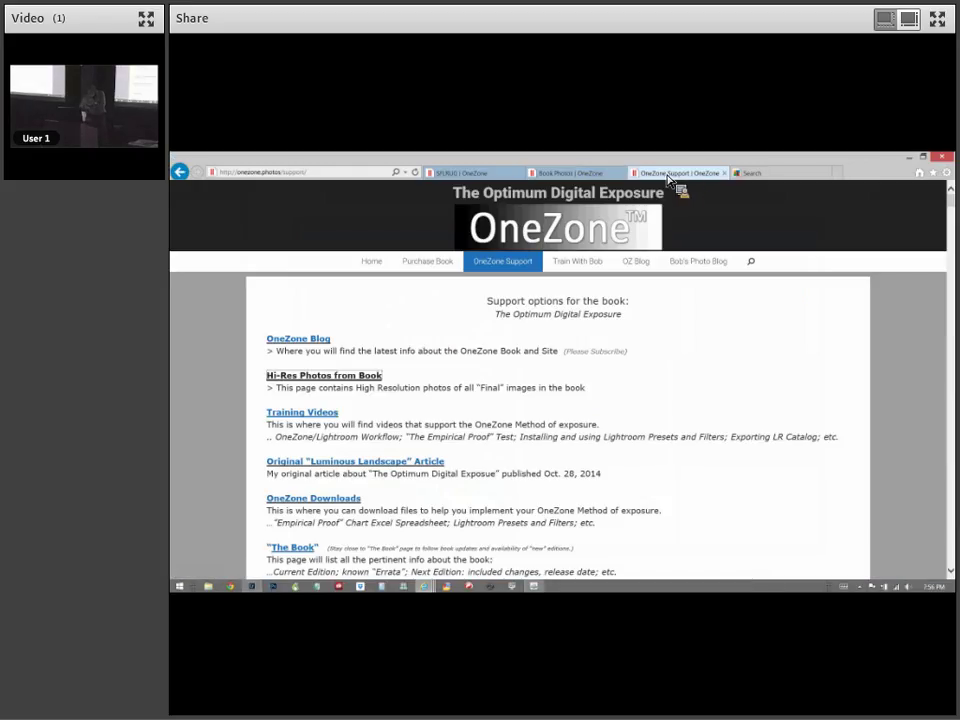
left_click(490, 174)
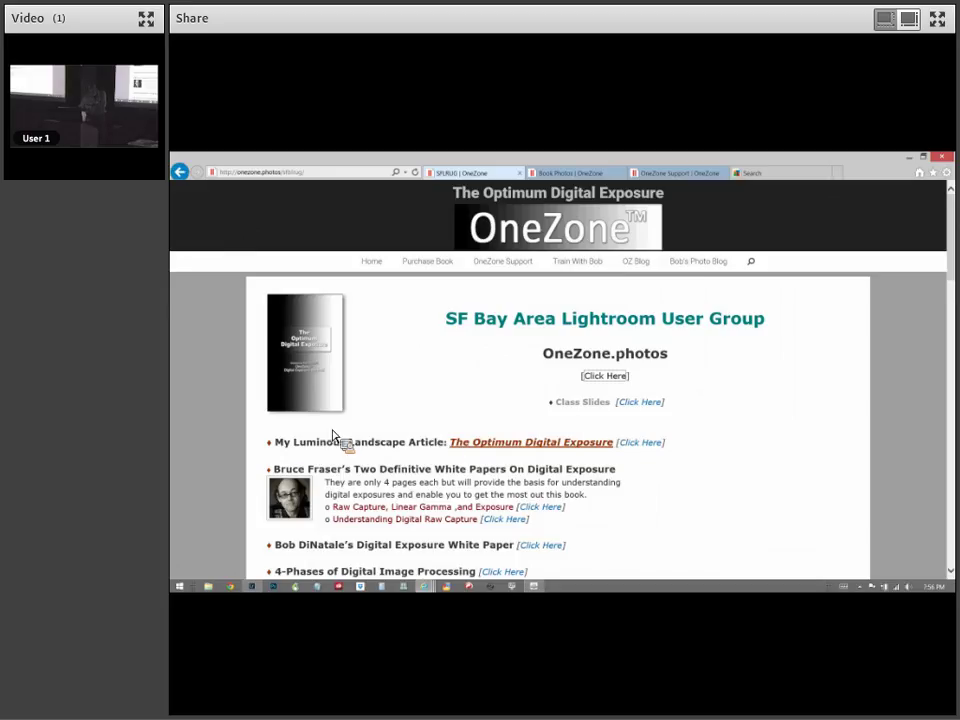
left_click(634, 404)
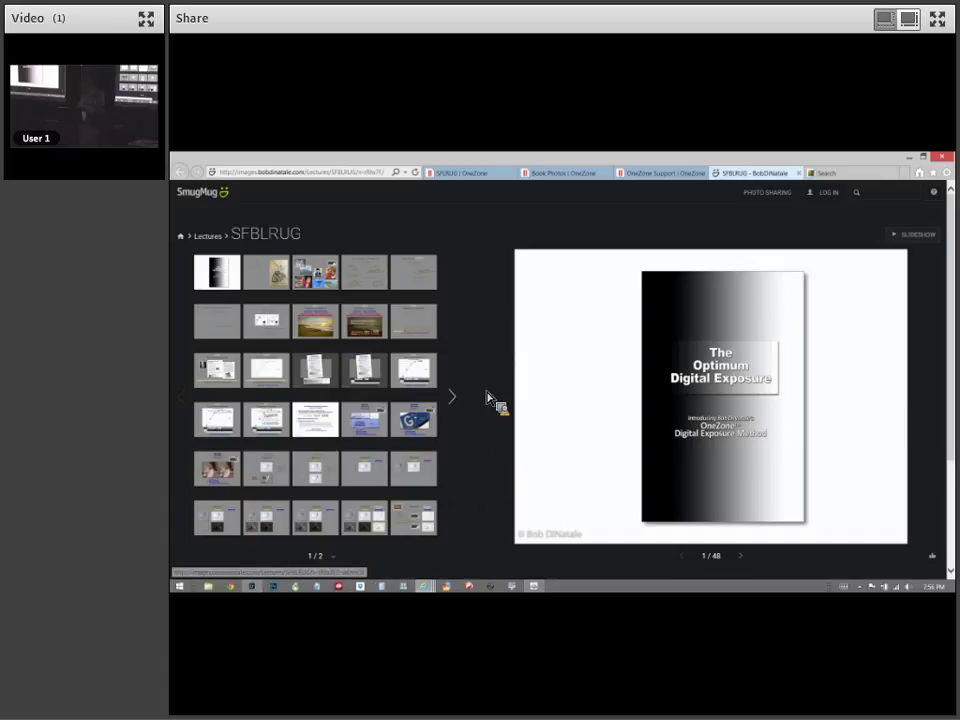
Return to the SFBLRUG page and open its article on the 4-Phases of Digital Image Processing.
left_click(492, 176)
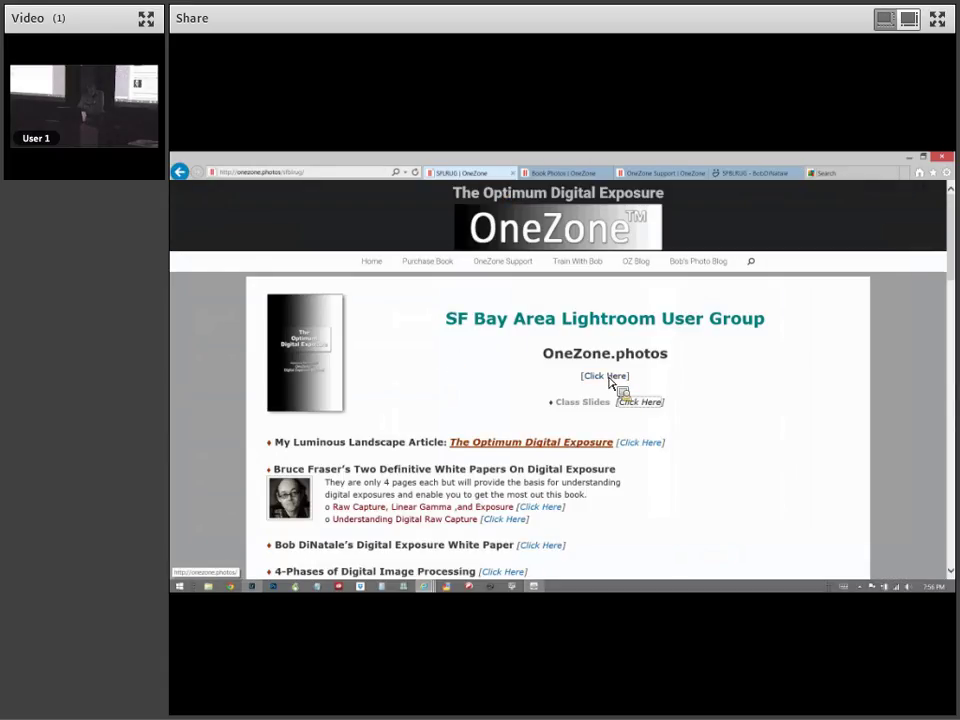
scroll(577, 455, "down", 2)
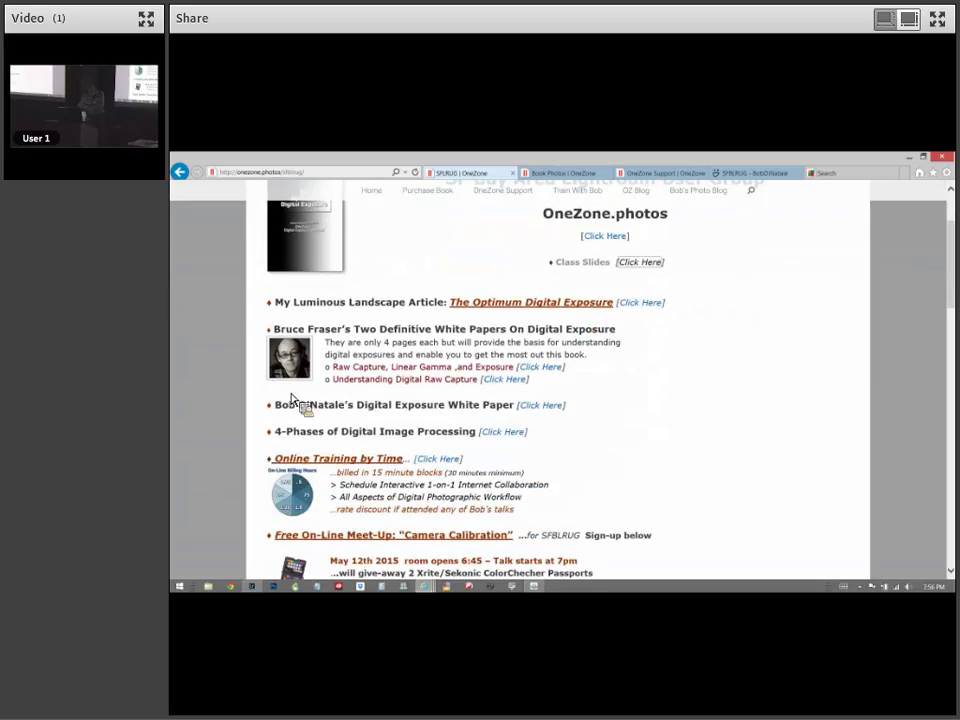
scroll(285, 392, "down", 1)
left_click_drag(283, 386, 437, 383)
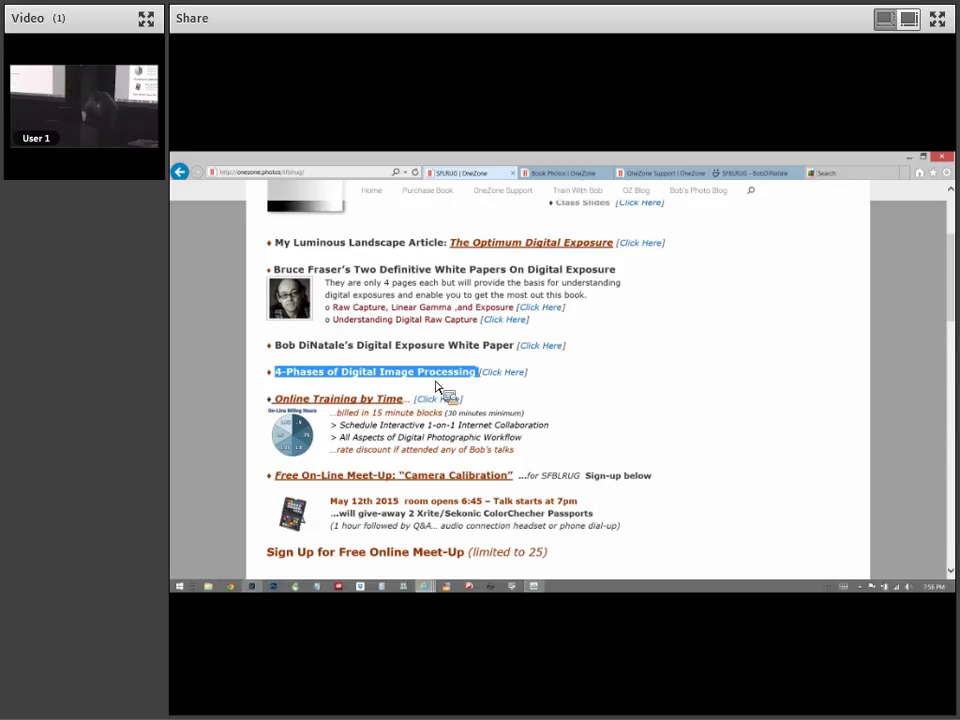
left_click(525, 375)
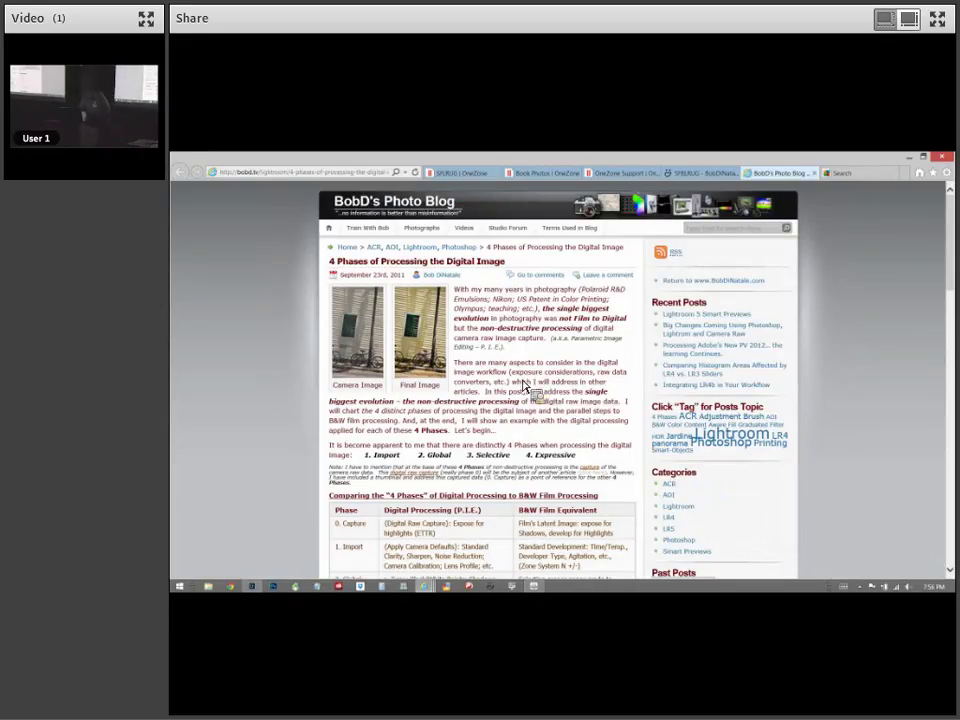
Return to Lightroom, set a custom white balance on _1160901.RW2 from the pale concrete, and compare it with the reset state in the history.
left_click(257, 591)
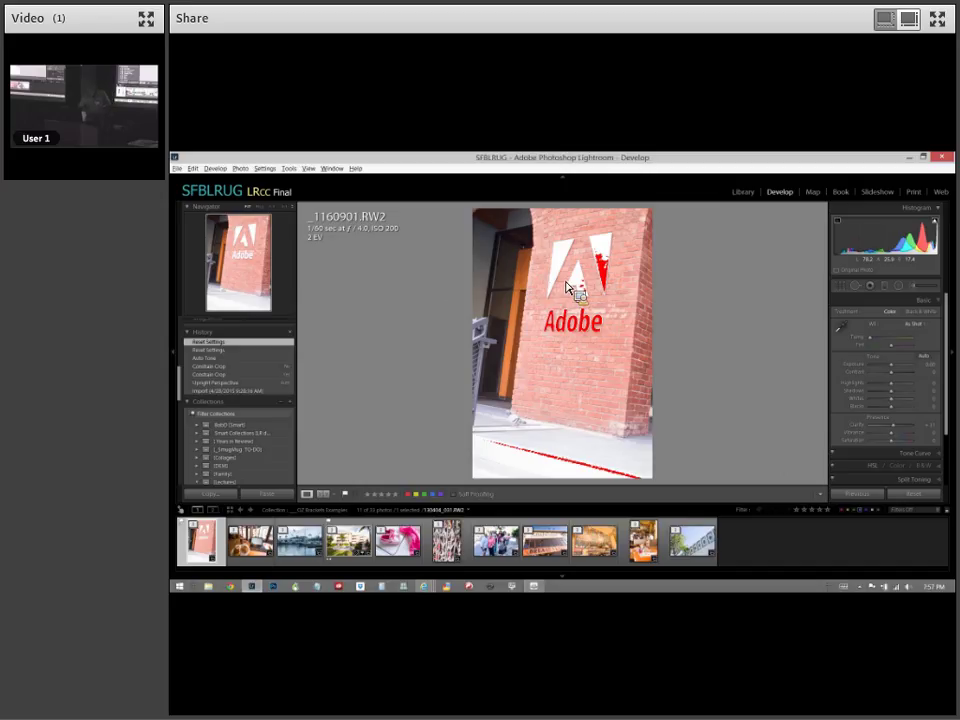
left_click(843, 337)
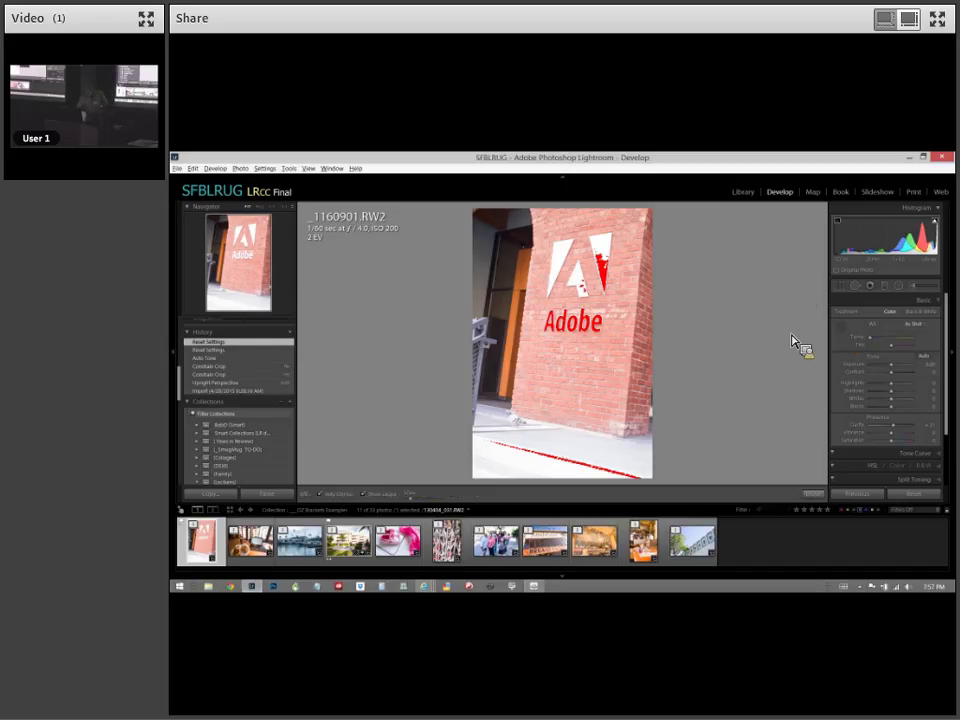
left_click(564, 258)
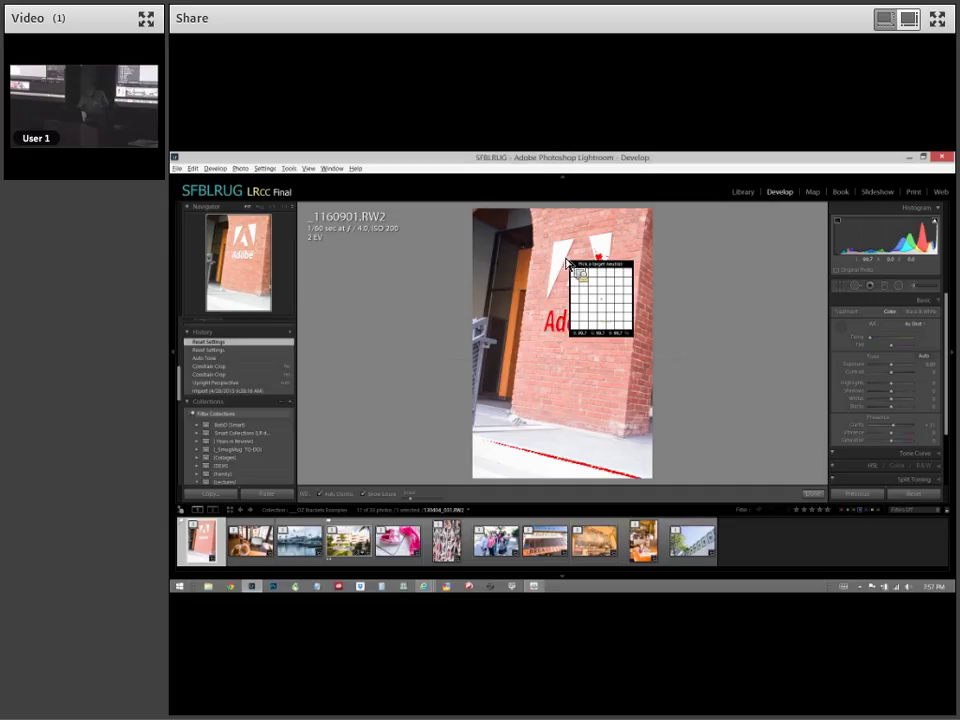
left_click(554, 446)
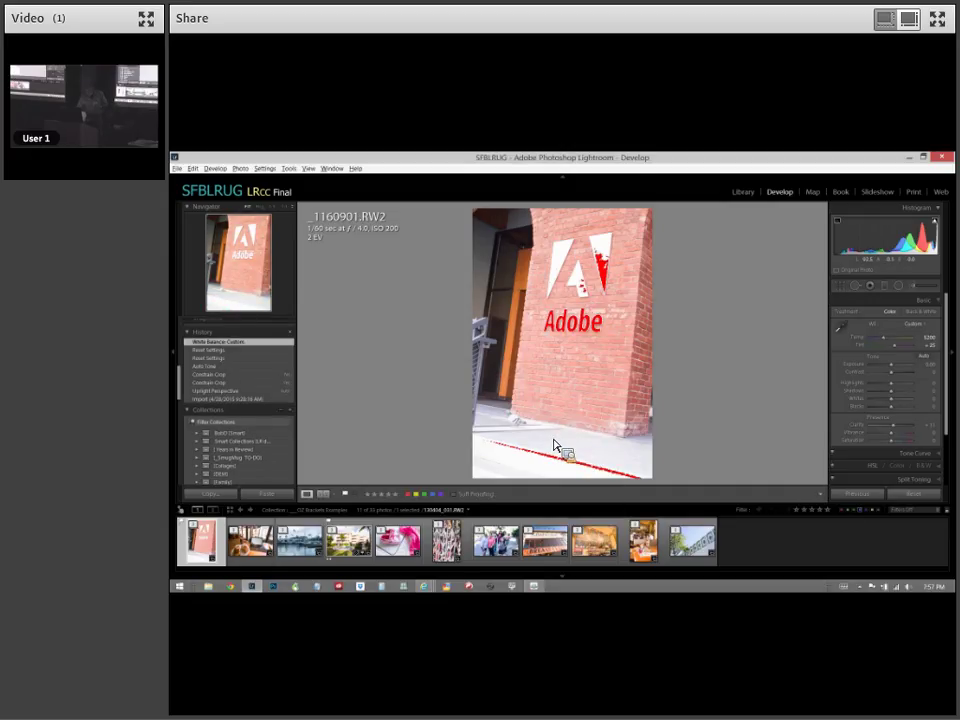
left_click(224, 351)
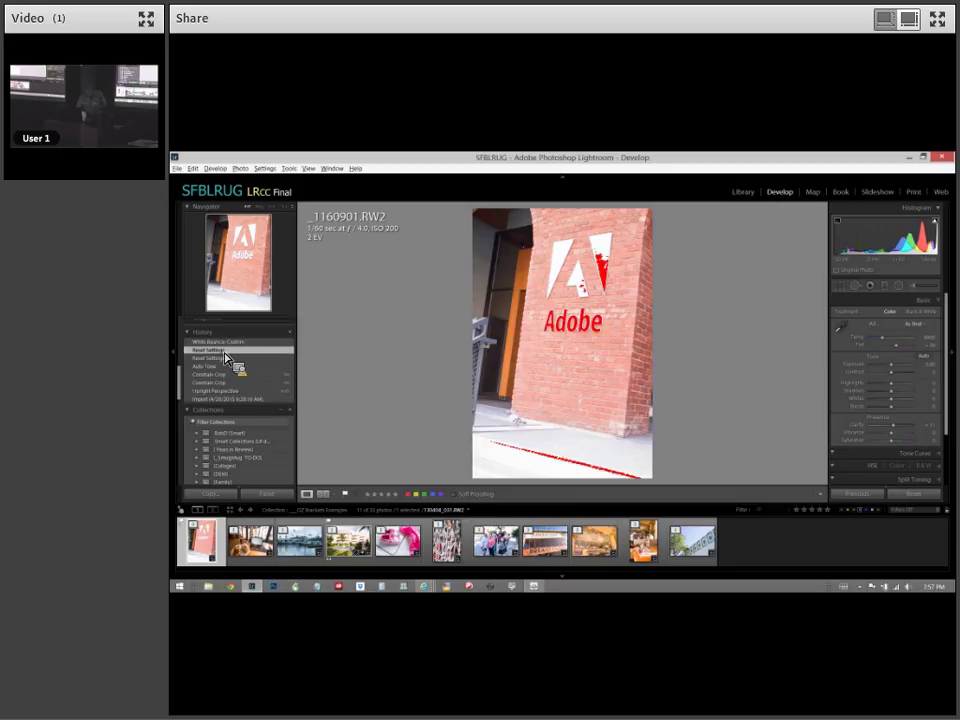
left_click(225, 345)
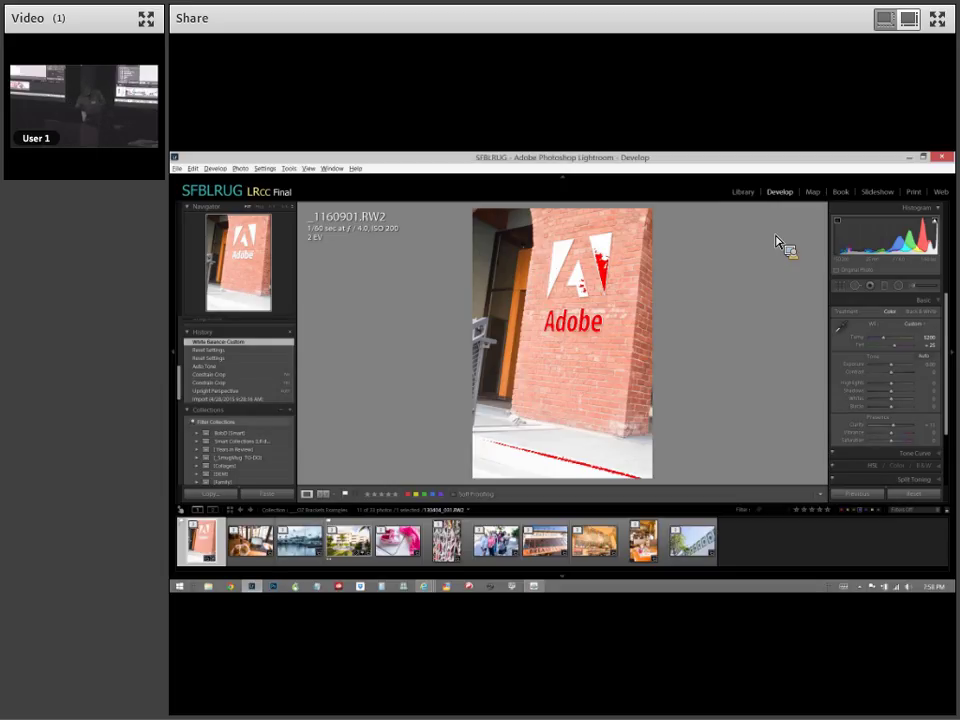
Apply auto tone to the Adobe brick-wall photo, and set Exposure to -1.60, Shadows to +26 and Highlights to -26.
left_click(931, 359)
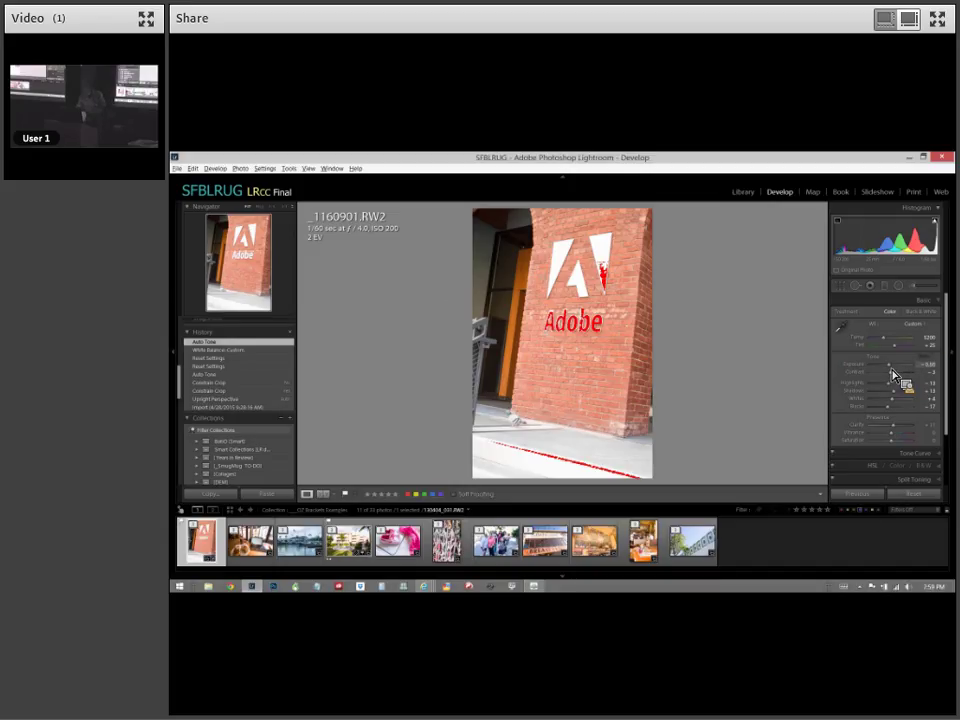
left_click_drag(902, 381, 889, 378)
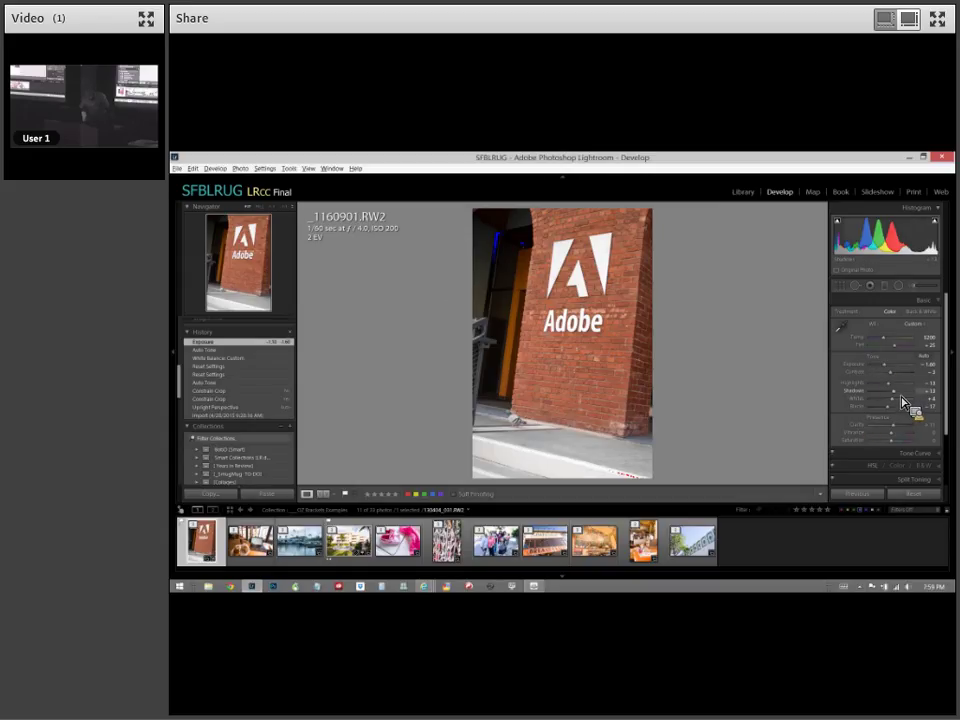
left_click_drag(898, 400, 900, 402)
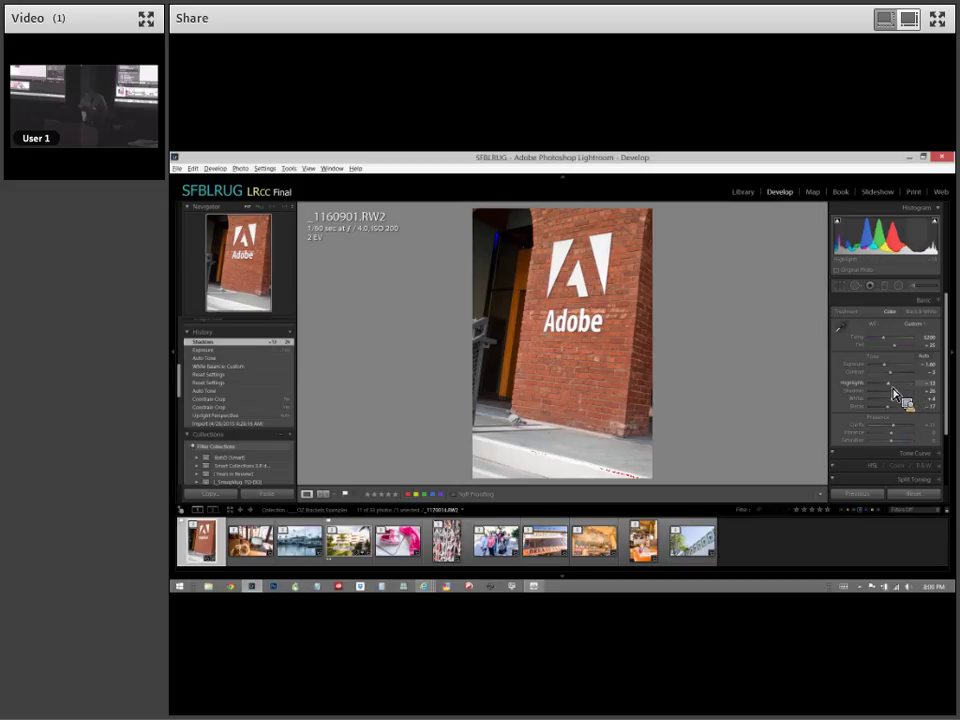
left_click_drag(895, 393, 890, 393)
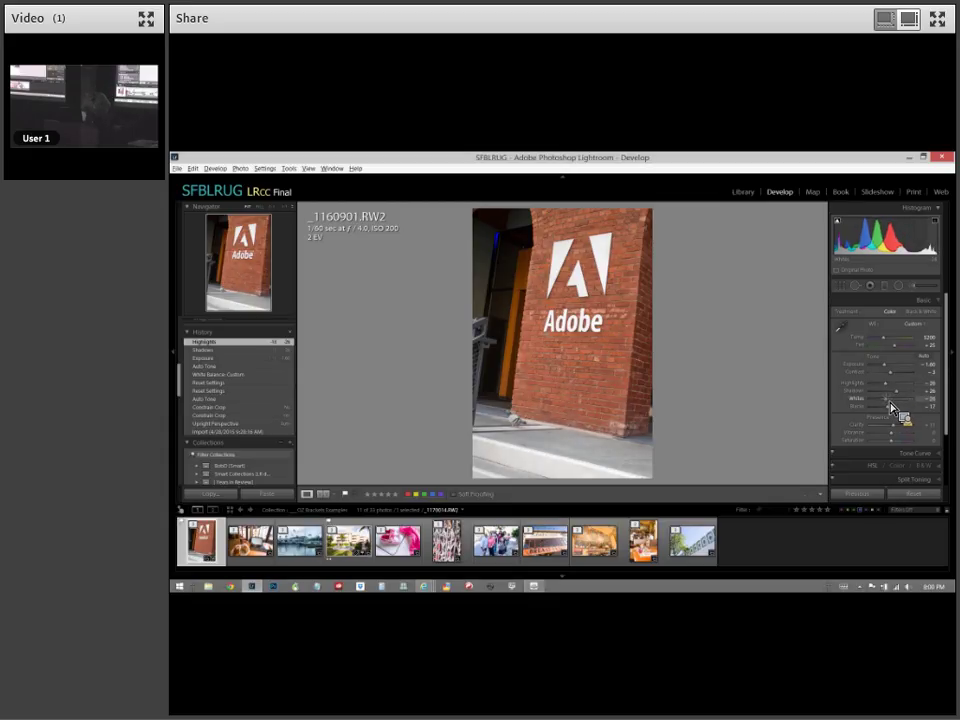
Refine the brick-wall photo's tone with auto Whites, Exposure -1.41, Contrast -61, auto Blacks and Clarity +34.
double_click(891, 404, "shift")
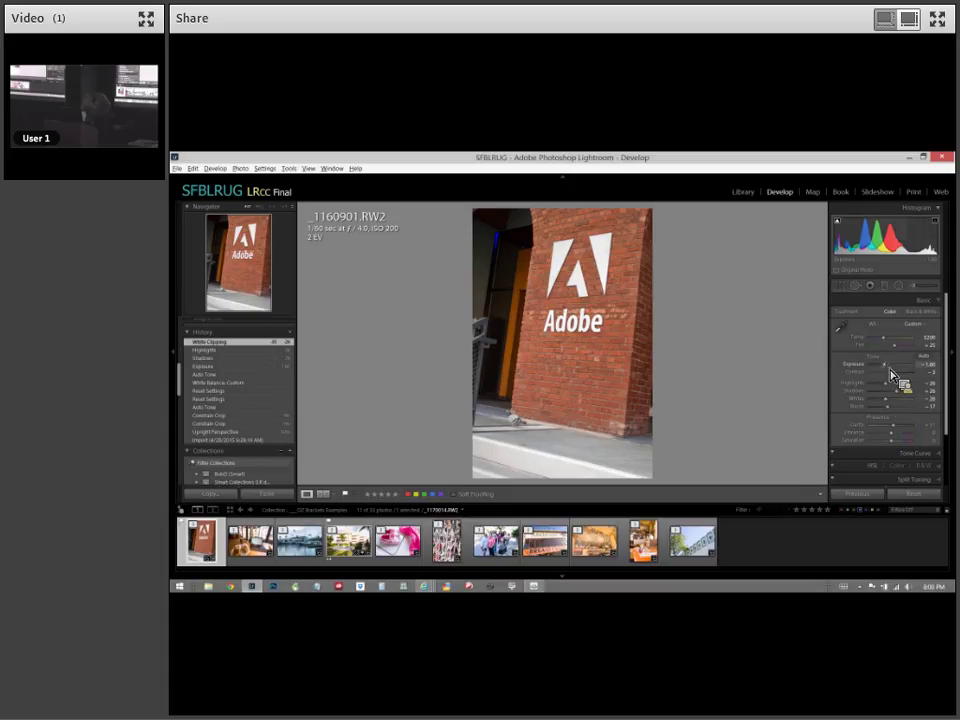
double_click(893, 378, "shift")
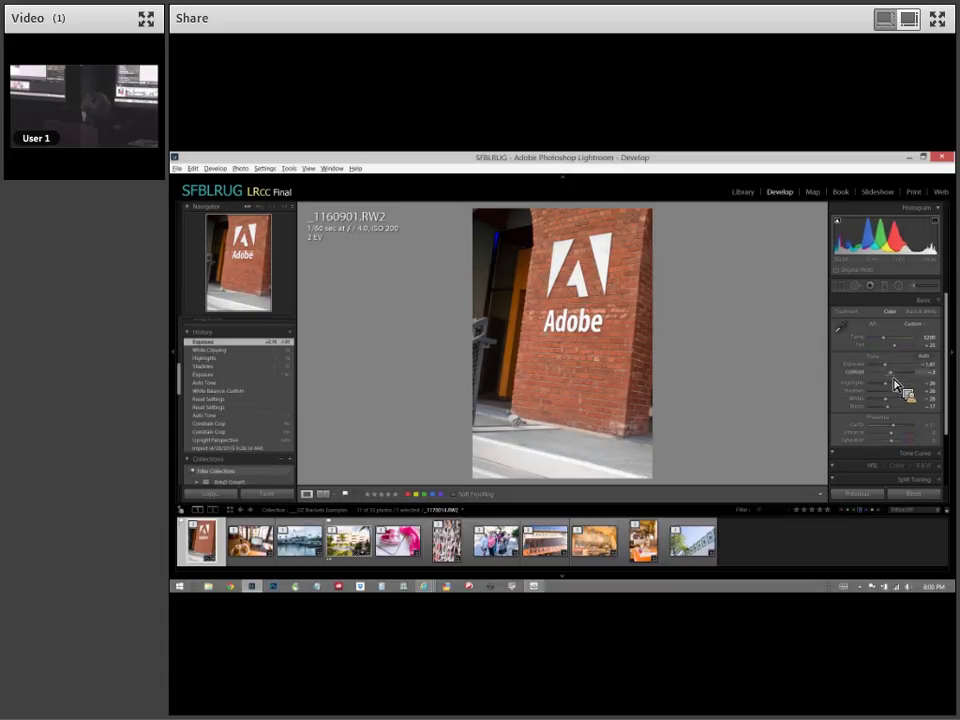
mouse_move(895, 385)
left_mouse_down()
mouse_move(873, 387)
mouse_move(882, 390)
left_mouse_up()
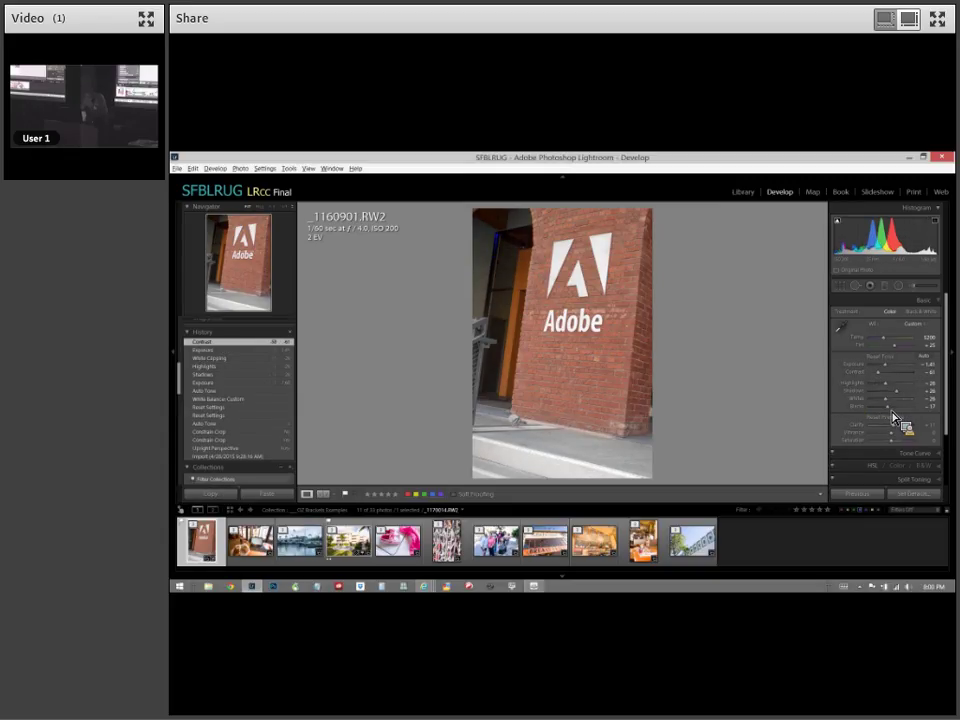
left_click(891, 418, "alt")
left_click_drag(891, 418, 898, 437)
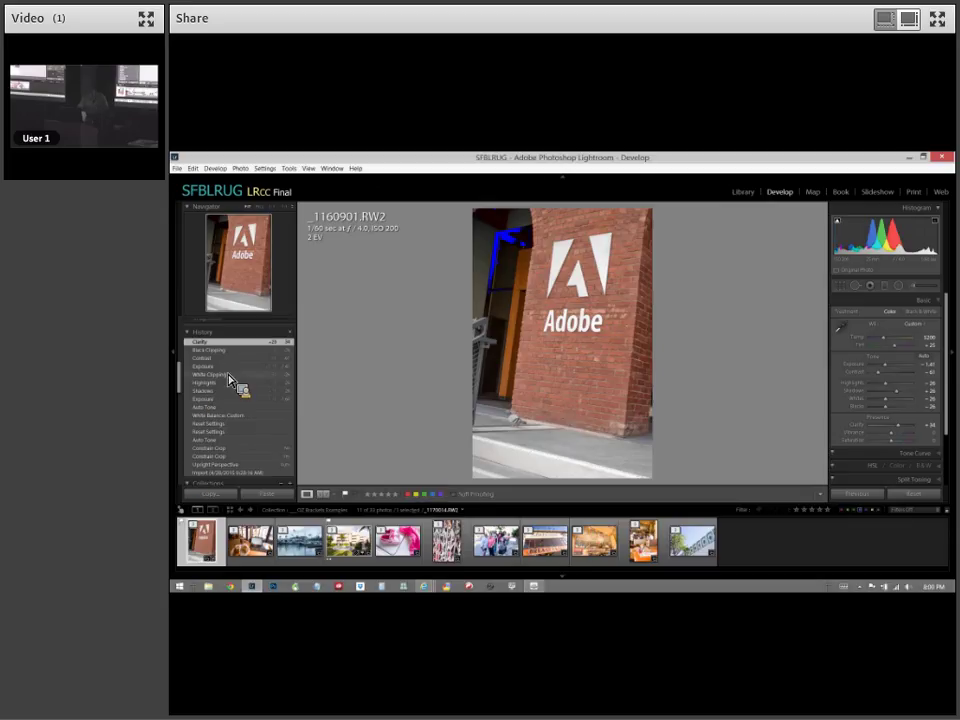
Apply the Bob's Sharpen preset to the brick-wall photo while zoomed in on the Adobe lettering, and show its sharpening settings.
scroll(240, 387, "up", 3)
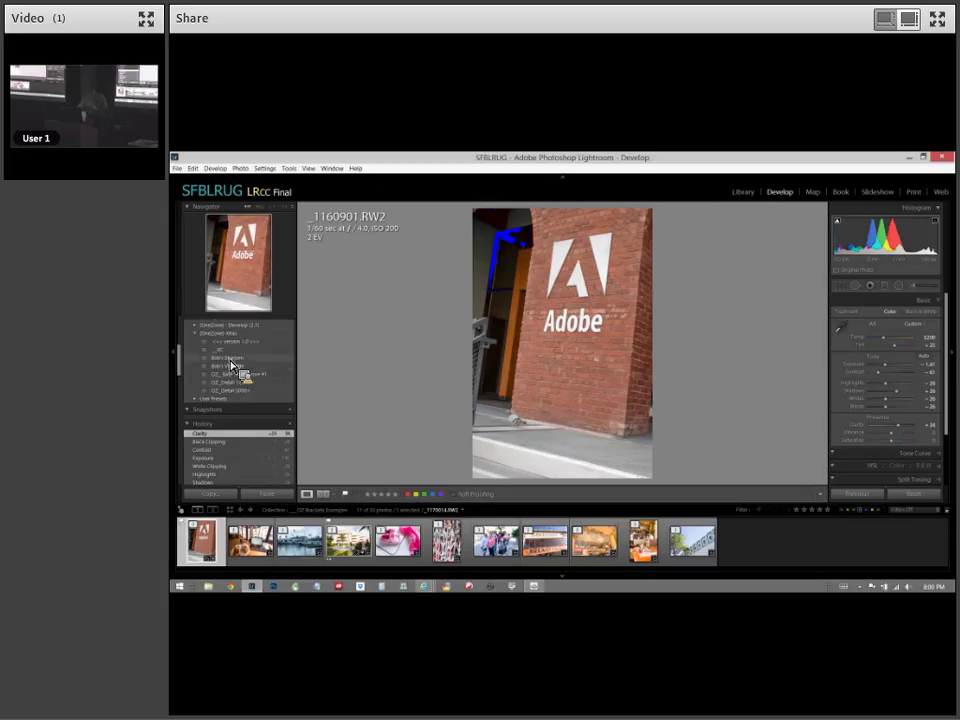
left_click(594, 336)
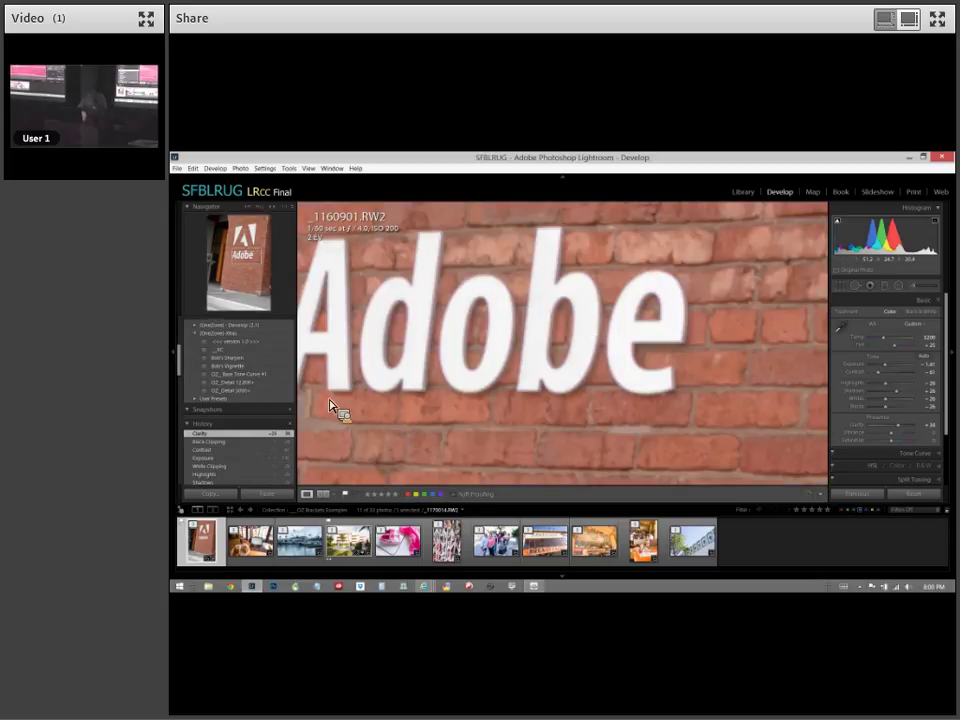
left_click(229, 358)
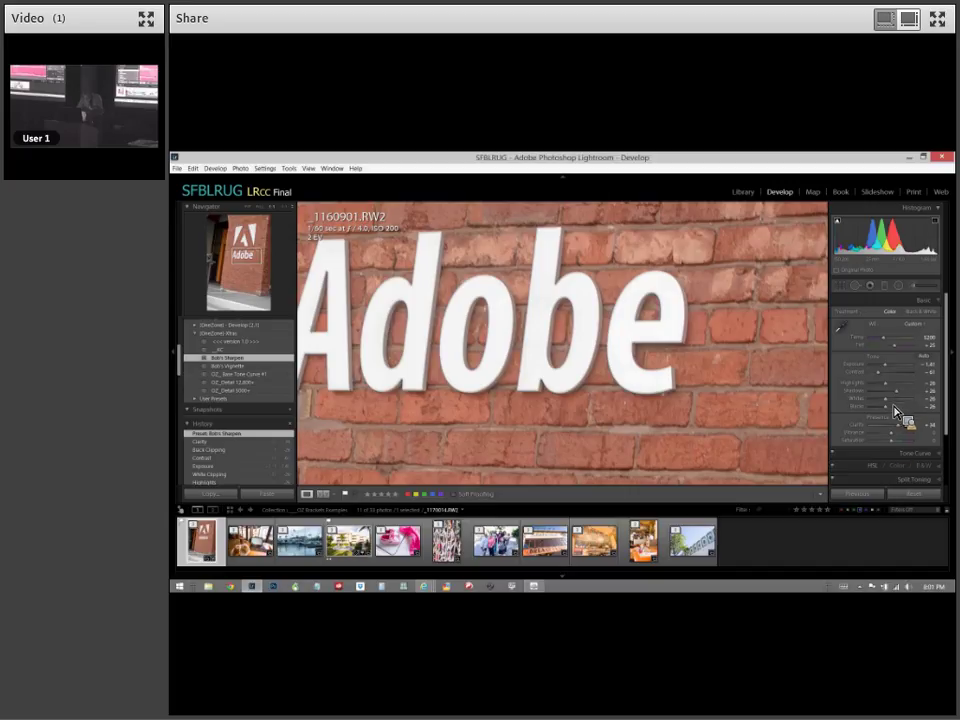
scroll(875, 465, "down", 3)
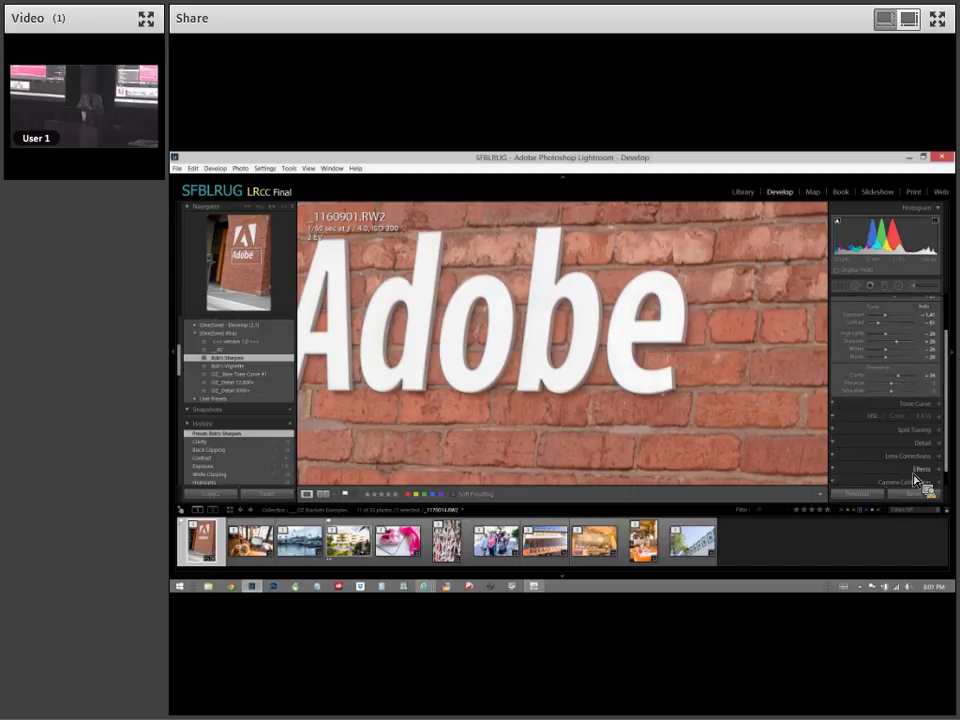
left_click(898, 446)
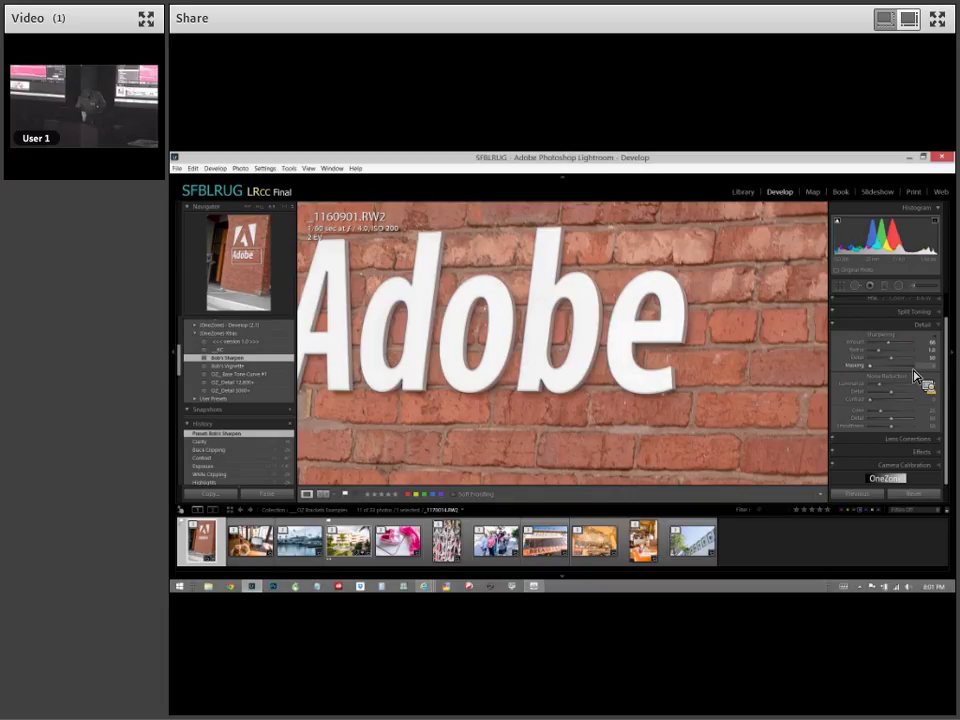
Open the café laptop photo _1160860.RW2 in the Develop module and expand its stack.
left_click(263, 546)
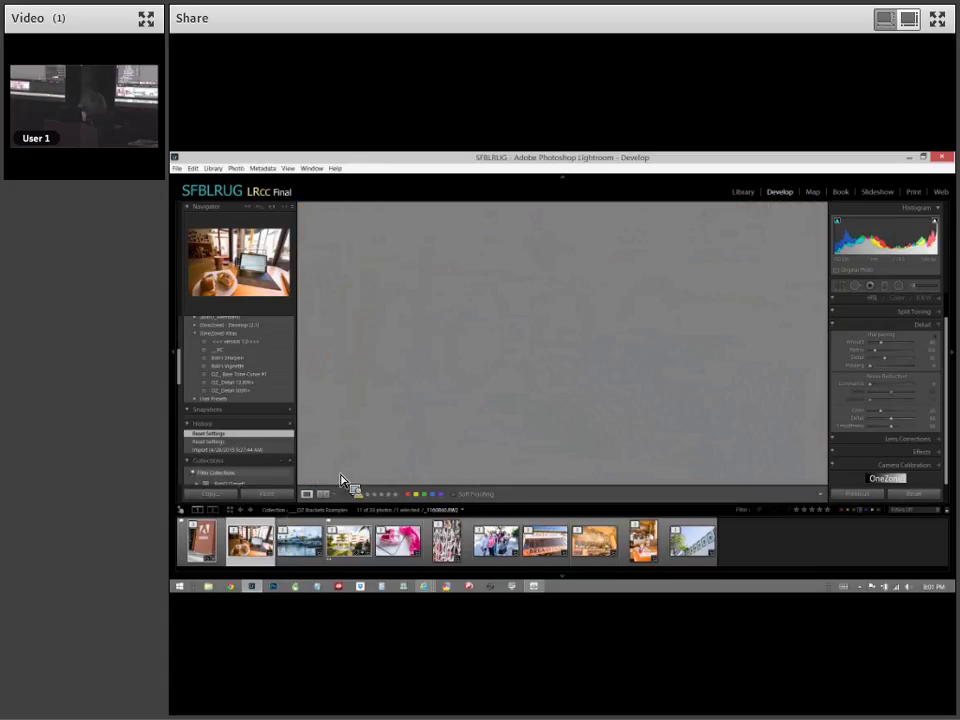
key("g")
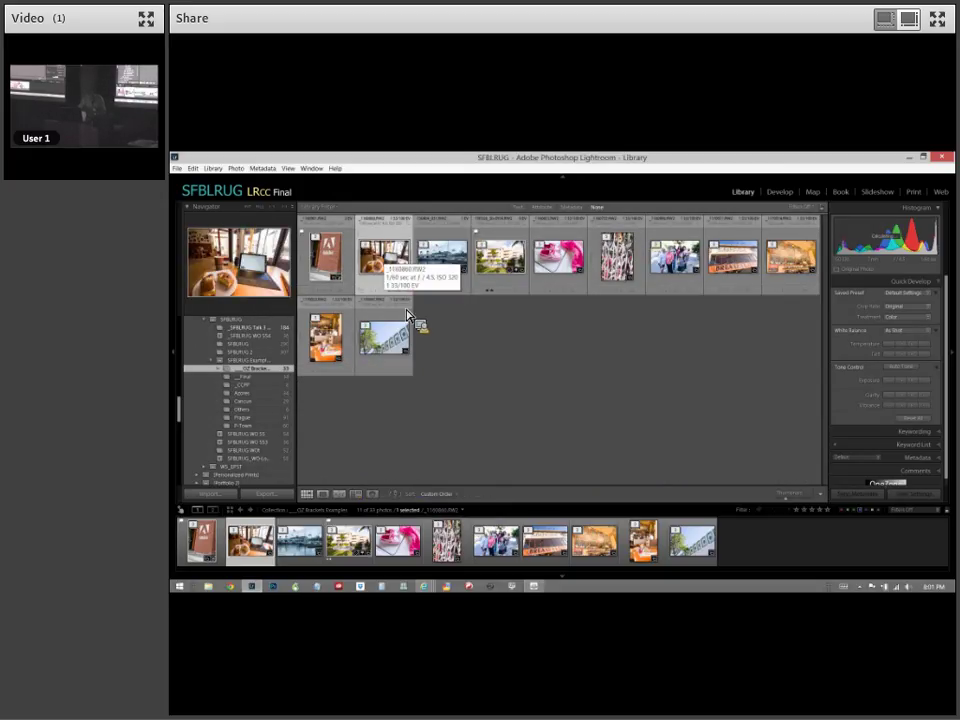
left_click(465, 346)
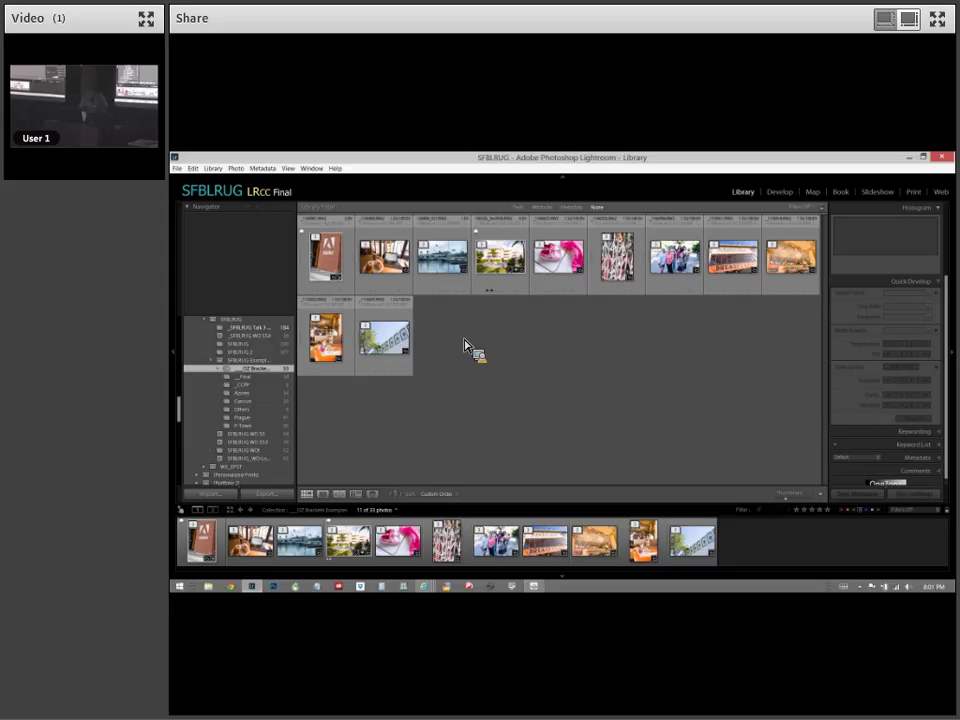
left_click(384, 261)
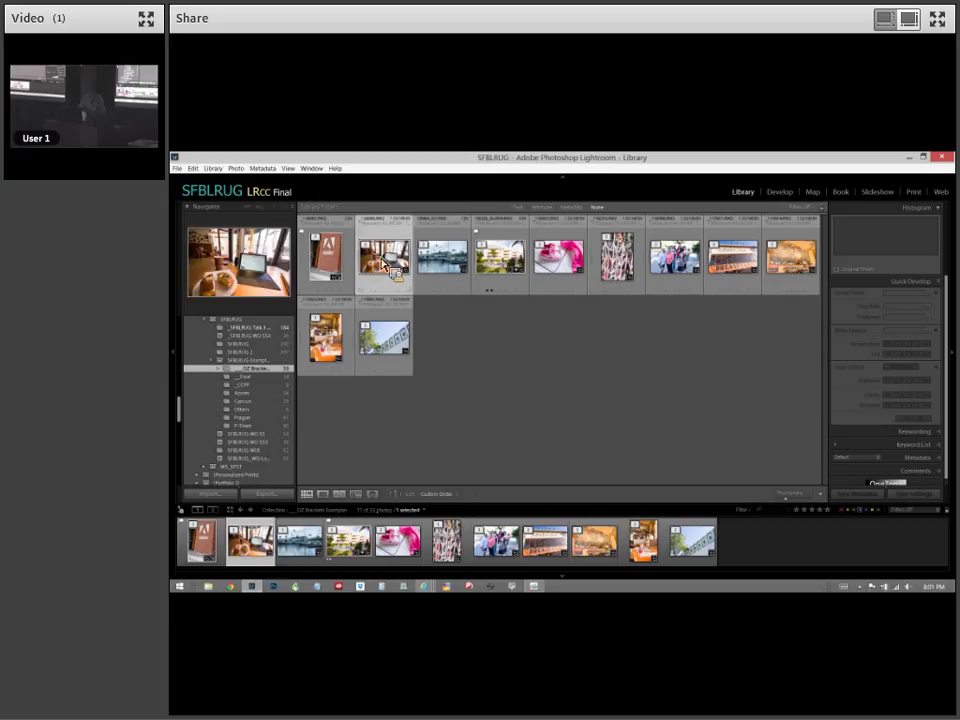
key("d")
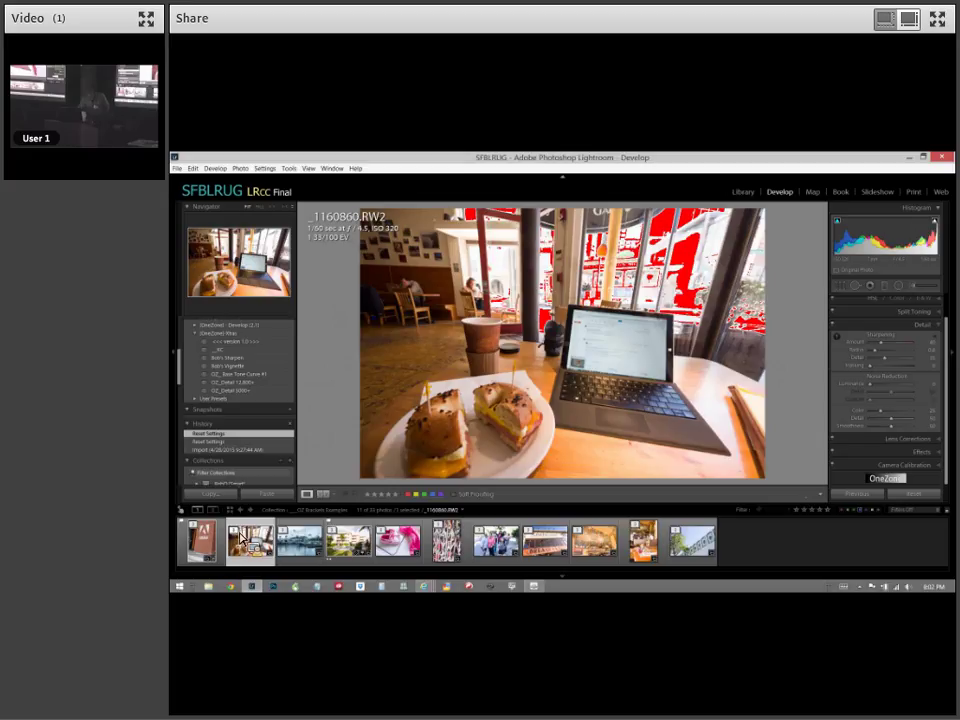
left_click(241, 537)
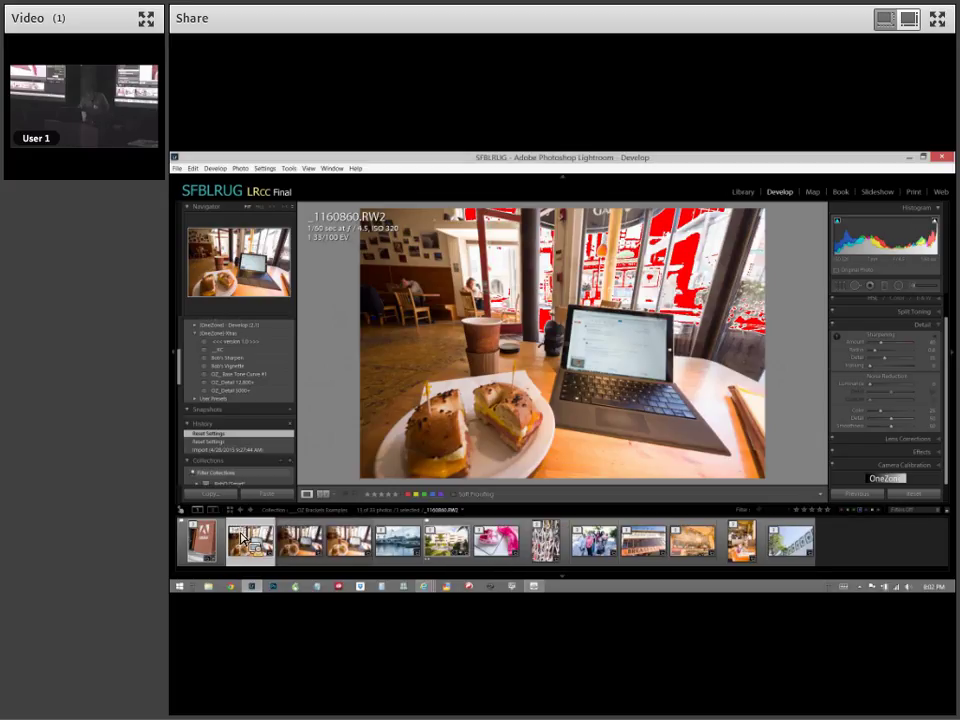
Compare the café stack's bracketed exposures and select _1160861.RW2.
left_click(353, 541)
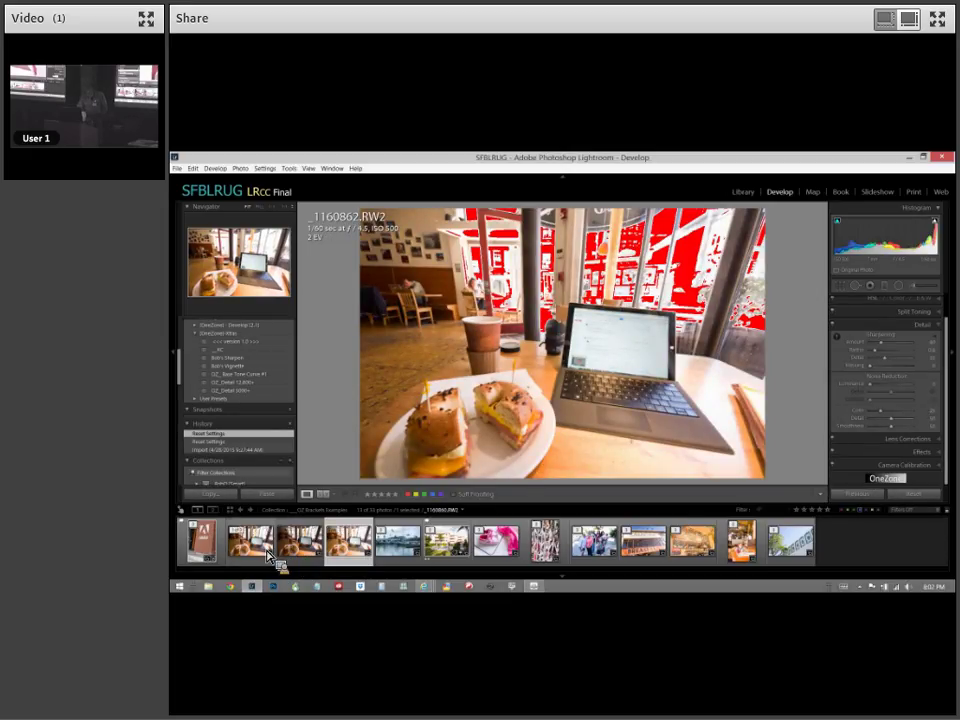
left_click(274, 561)
left_click(303, 553)
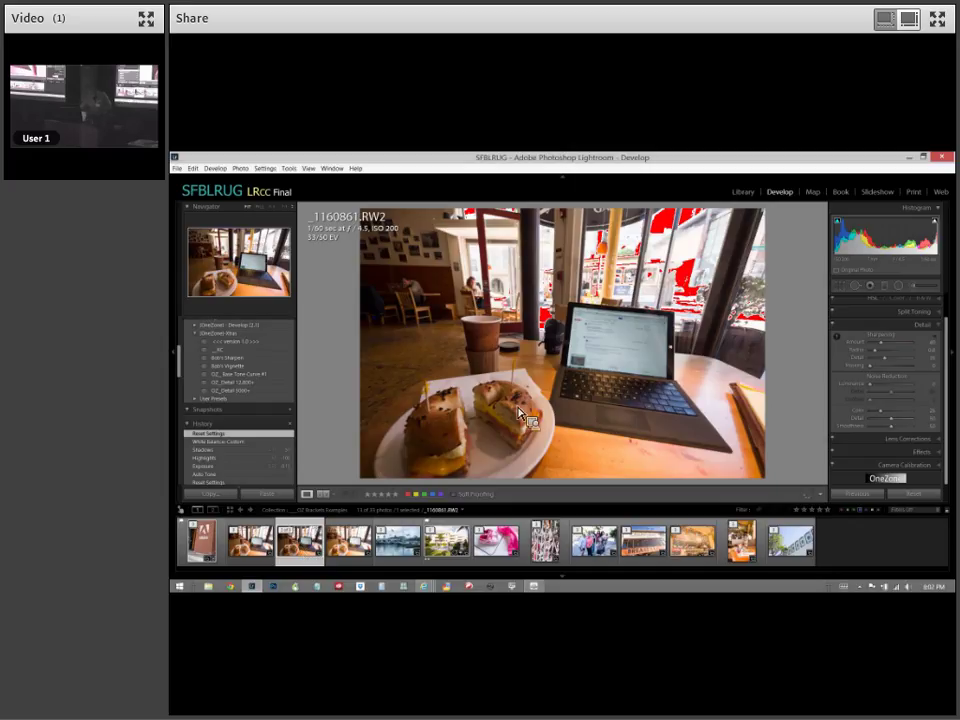
Apply auto tone to _1160861.RW2 and set its white balance from the laptop screen after discarding a sample from the plate.
scroll(872, 340, "up", 2)
left_click(867, 303)
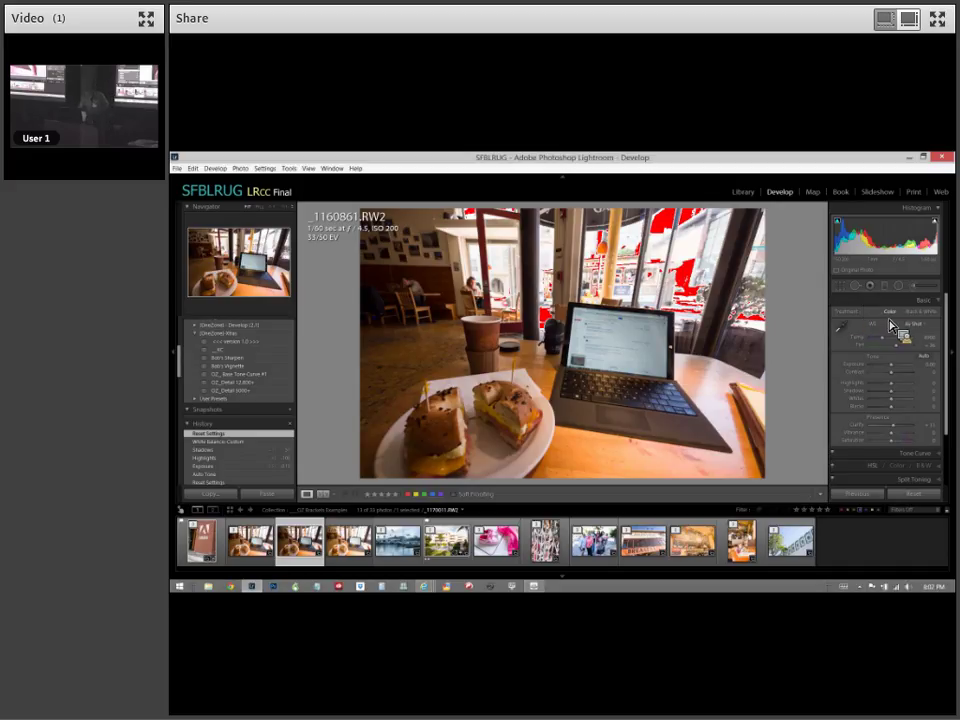
left_click(926, 358)
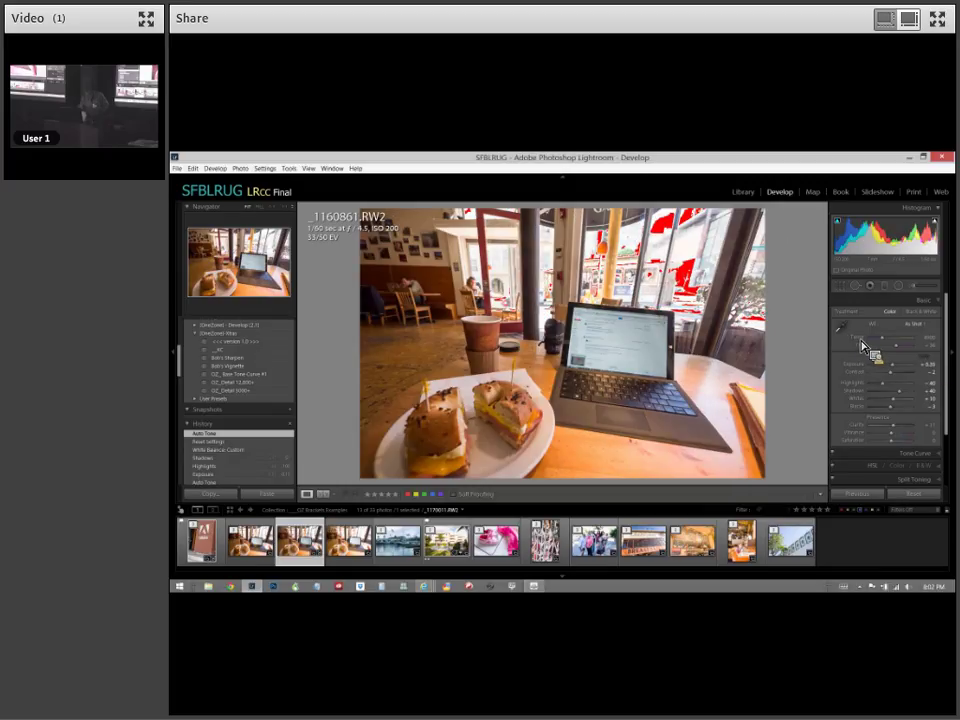
left_click(490, 468)
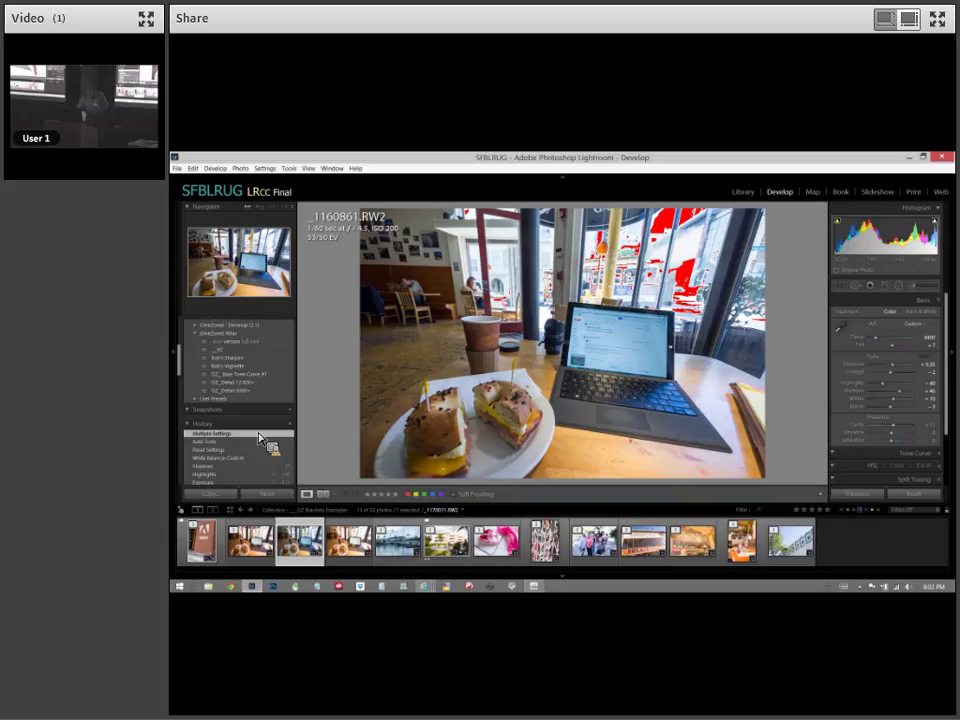
left_click(220, 442)
left_click(840, 327)
left_click(627, 345)
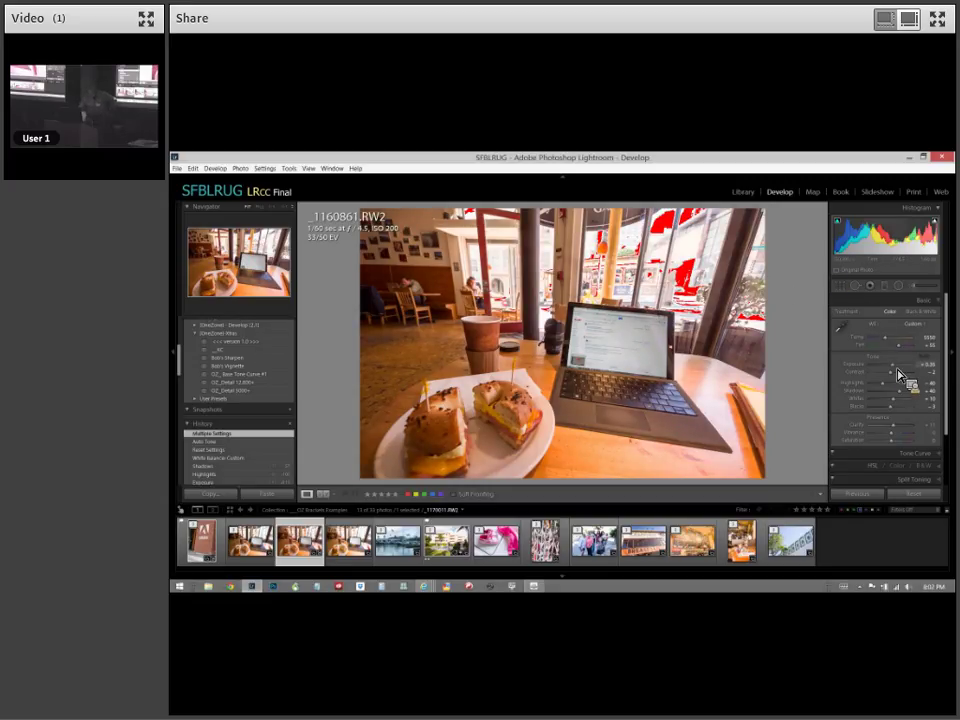
Set the café photo's Exposure to -0.92, Highlights to -100 and Shadows to +100.
left_click_drag(898, 375, 897, 372)
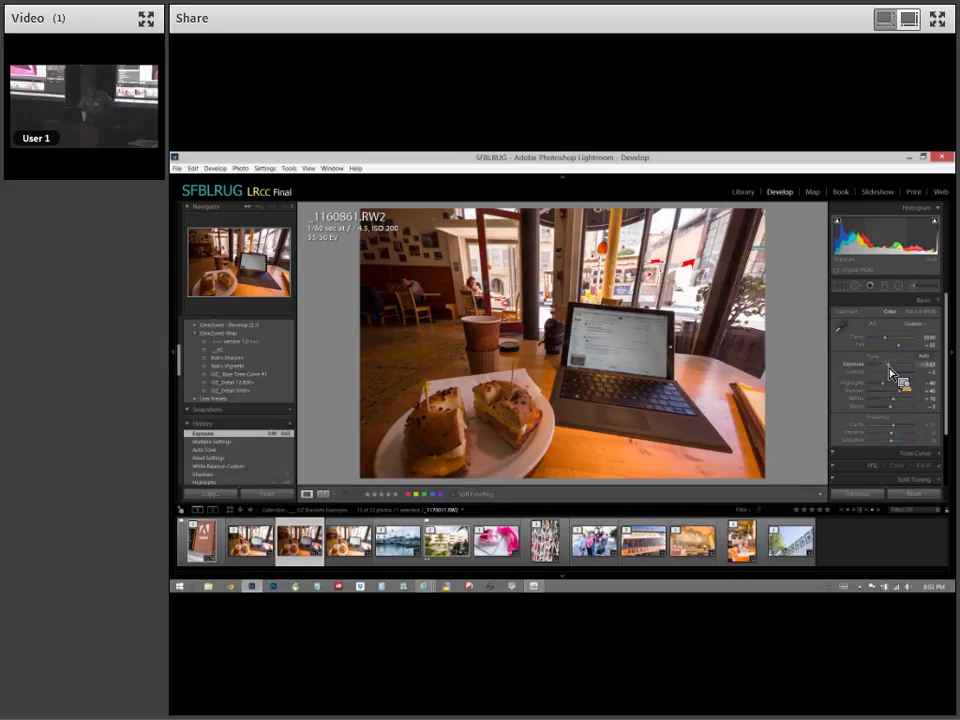
left_click_drag(893, 372, 894, 377)
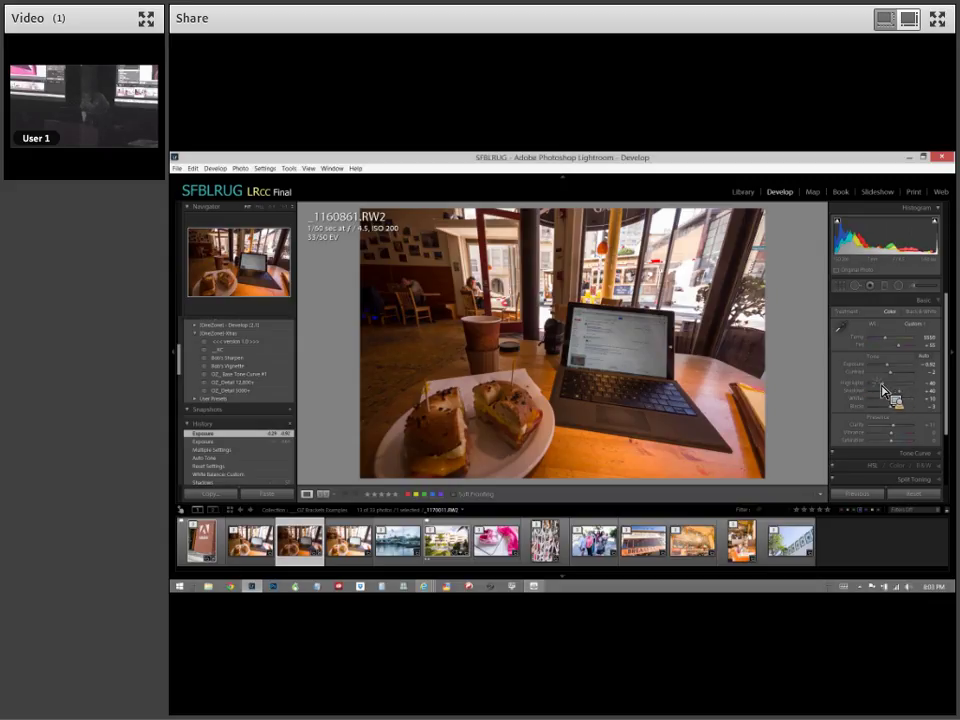
left_click_drag(883, 390, 857, 392)
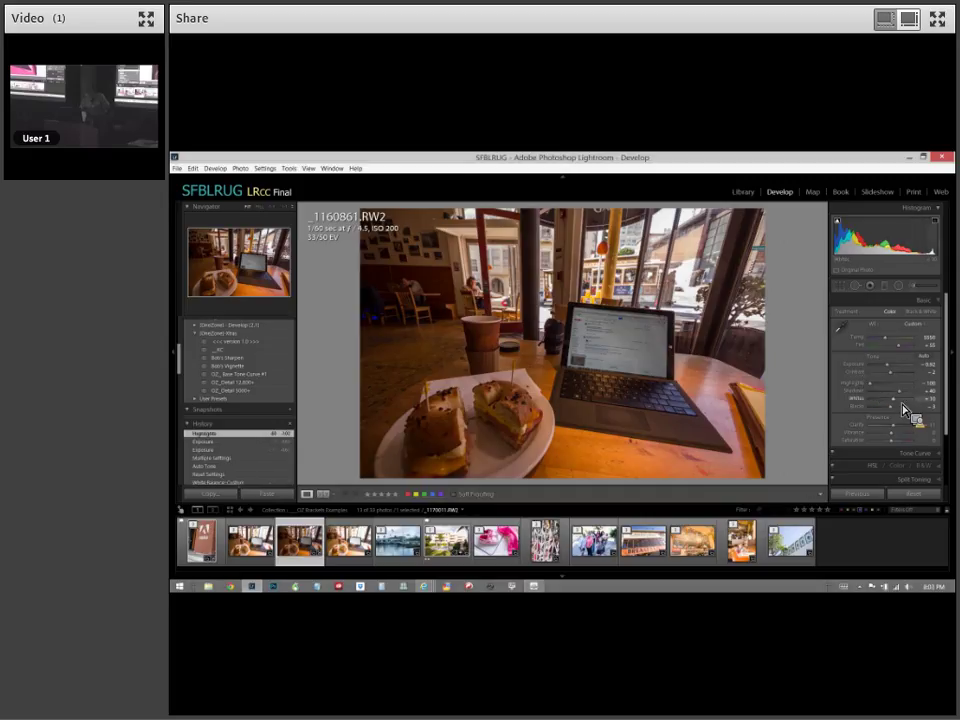
left_click_drag(908, 400, 920, 400)
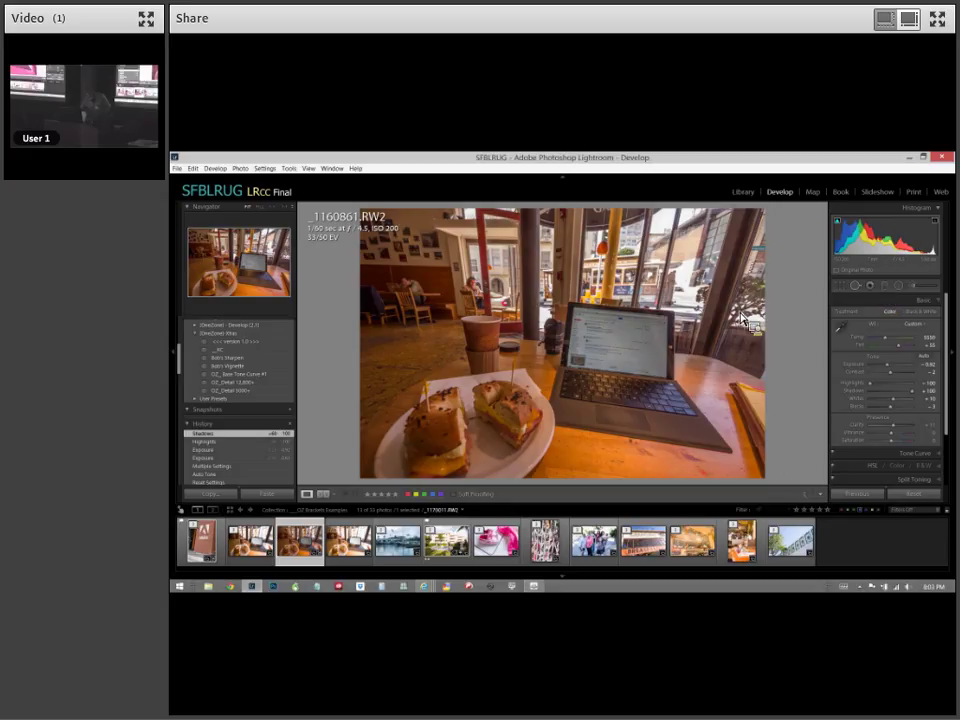
Add a diagonal graduated filter over the café interior beside the laptop and zero its effects after previewing its coverage with extreme settings.
left_click(885, 287)
left_click_drag(505, 328, 568, 397)
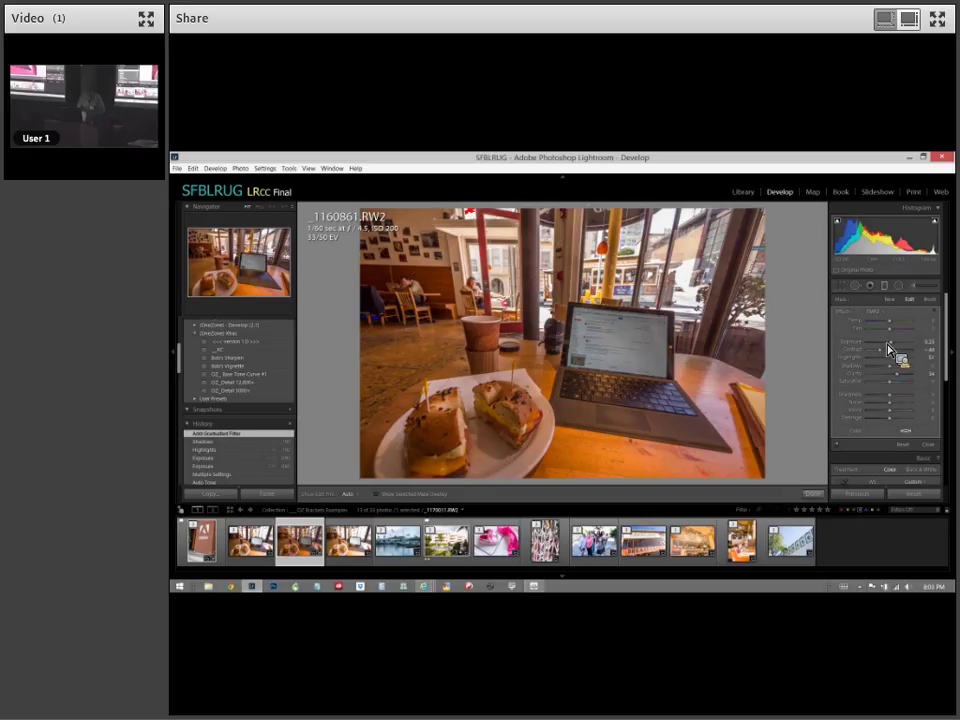
key("alt")
left_click_drag(888, 342, 930, 420)
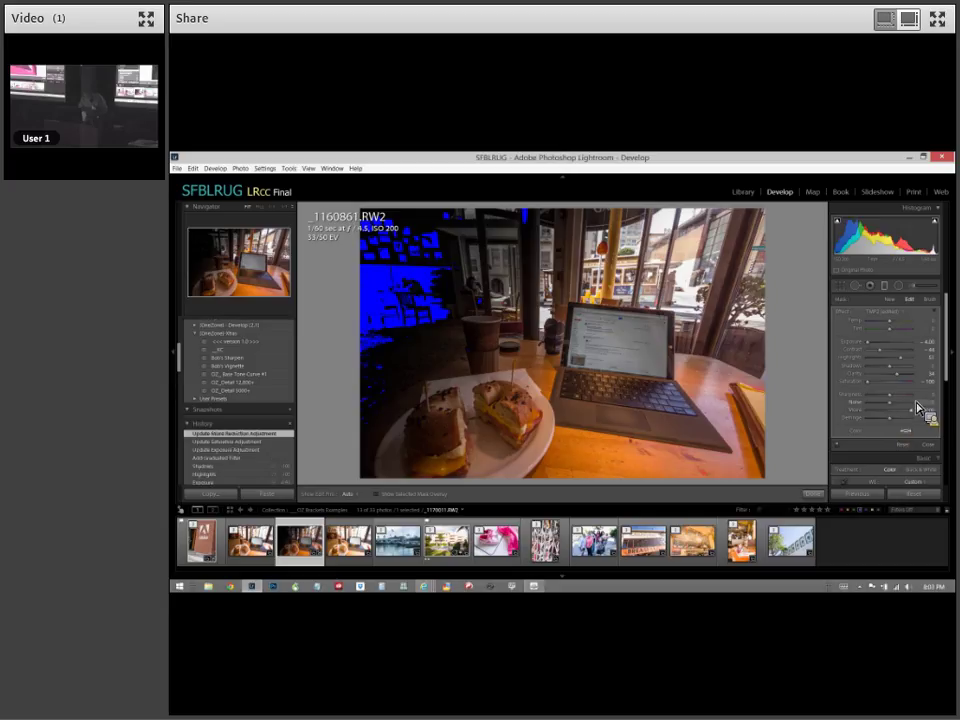
double_click(860, 350)
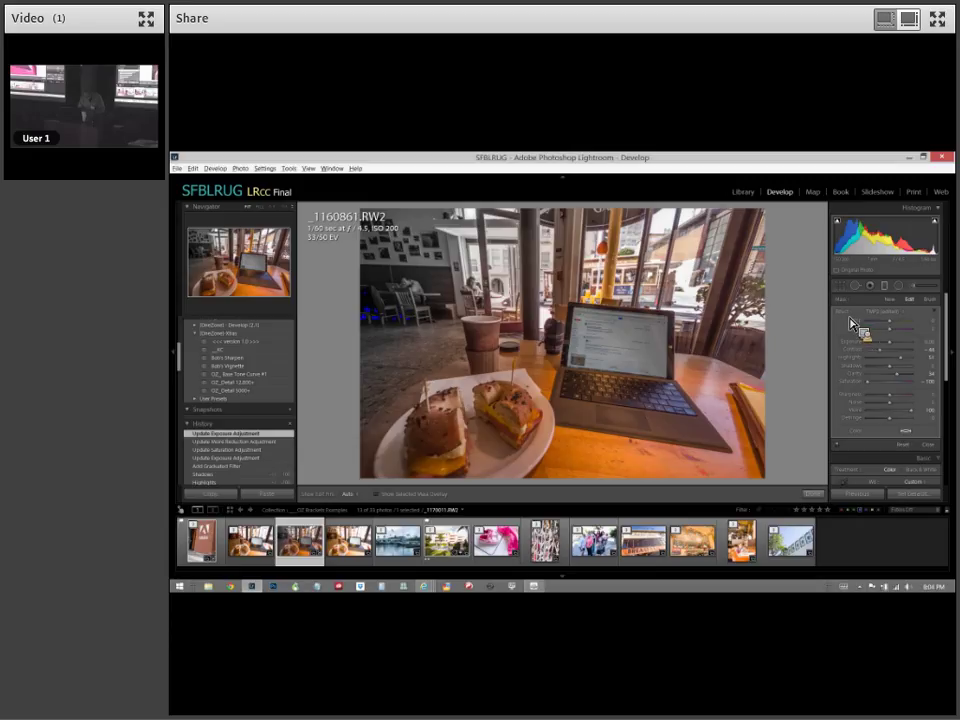
double_click(857, 328)
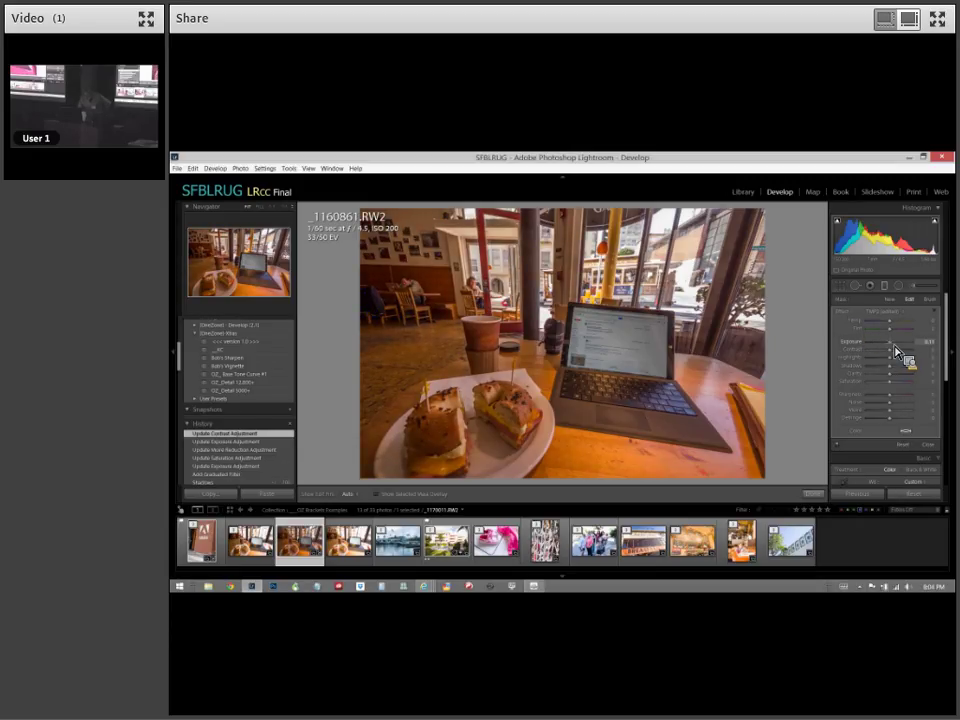
Set the graduated filter's Exposure to 0.71, Contrast to -100, Shadows to 100 and Clarity to -33.
left_click_drag(896, 352, 918, 372)
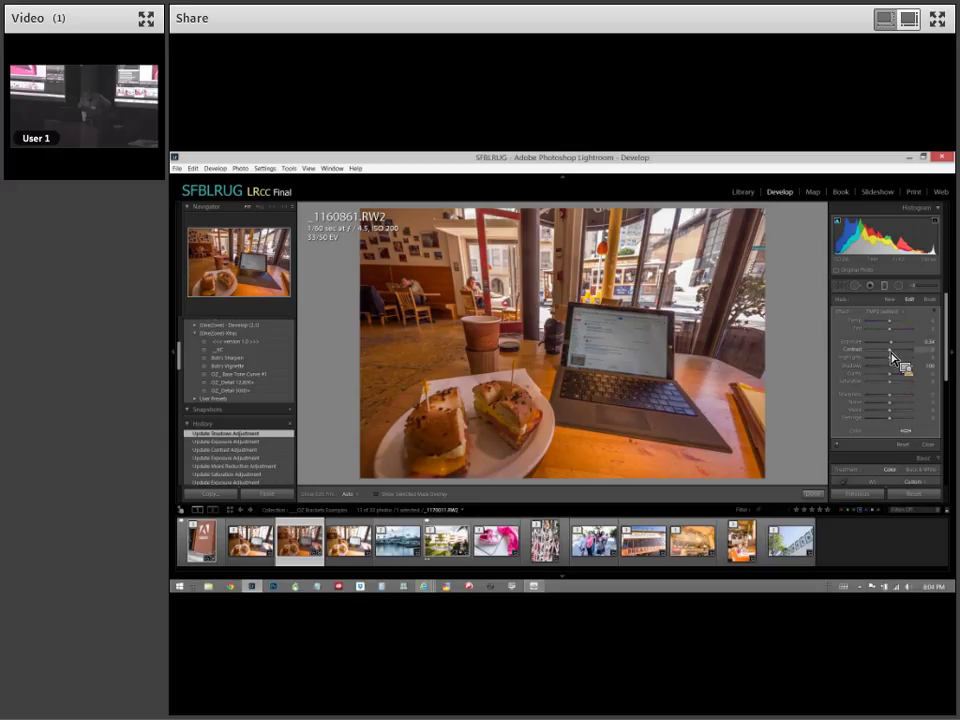
left_click_drag(890, 360, 882, 358)
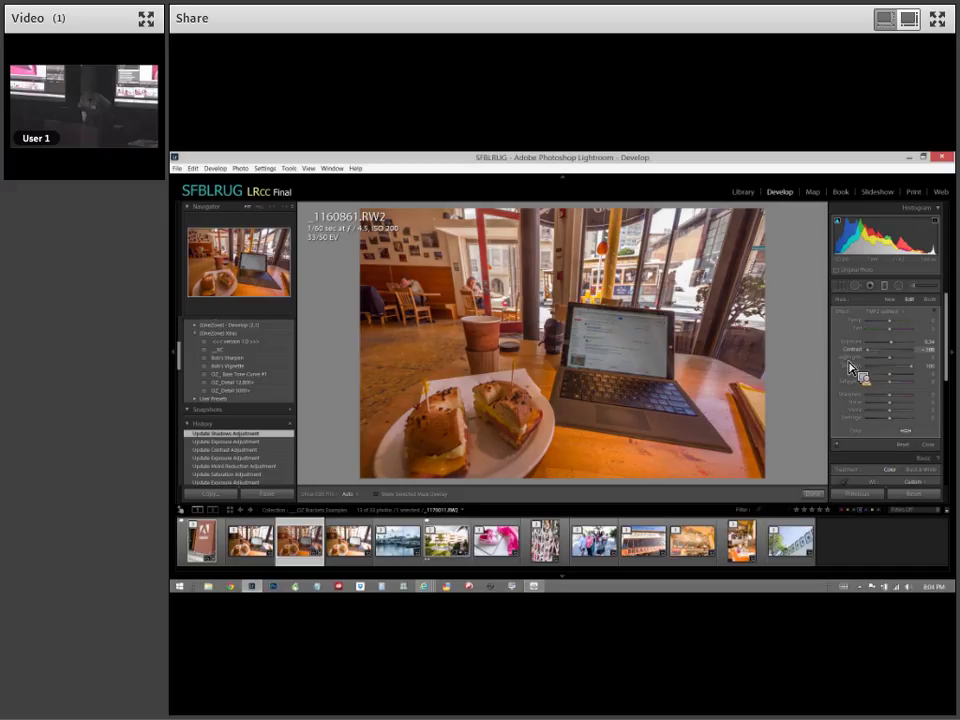
left_click(896, 352)
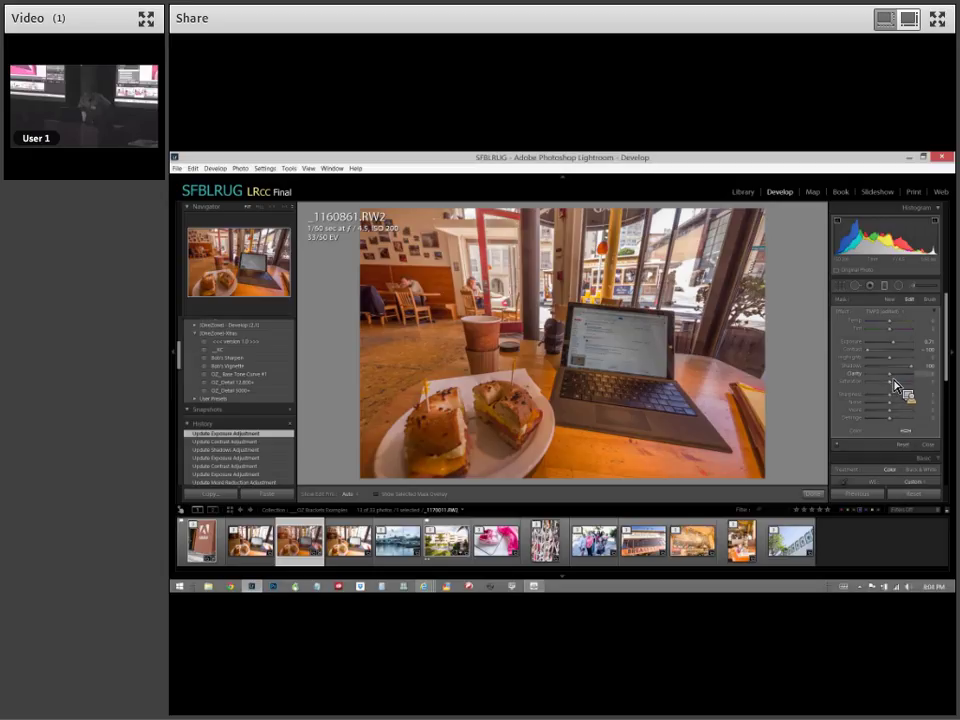
mouse_move(900, 385)
left_mouse_down()
mouse_move(910, 390)
mouse_move(918, 375)
mouse_move(946, 370)
mouse_move(882, 388)
mouse_move(891, 394)
mouse_move(886, 387)
left_mouse_up()
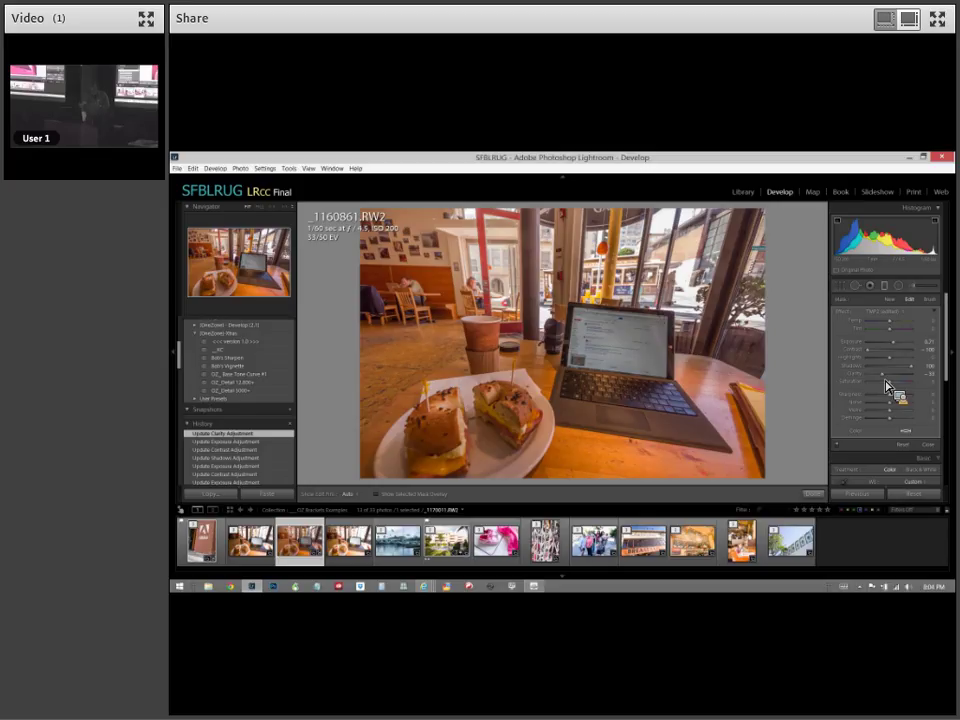
mouse_move(432, 254)
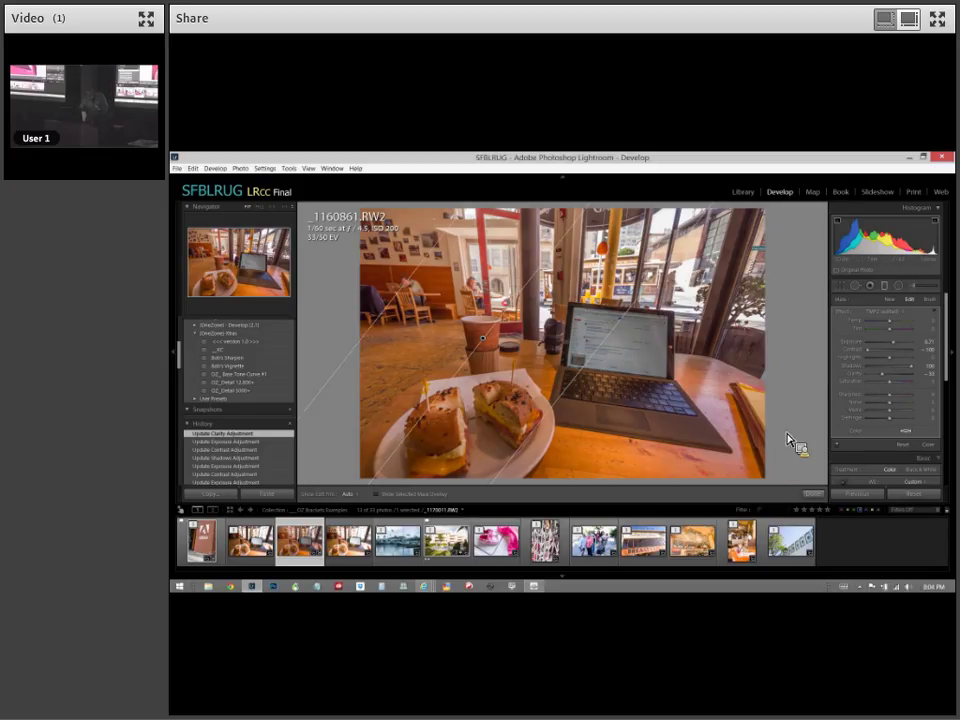
Paint an adjustment brush mask over the laptop screen, using the mask overlay to check coverage.
left_click(916, 289)
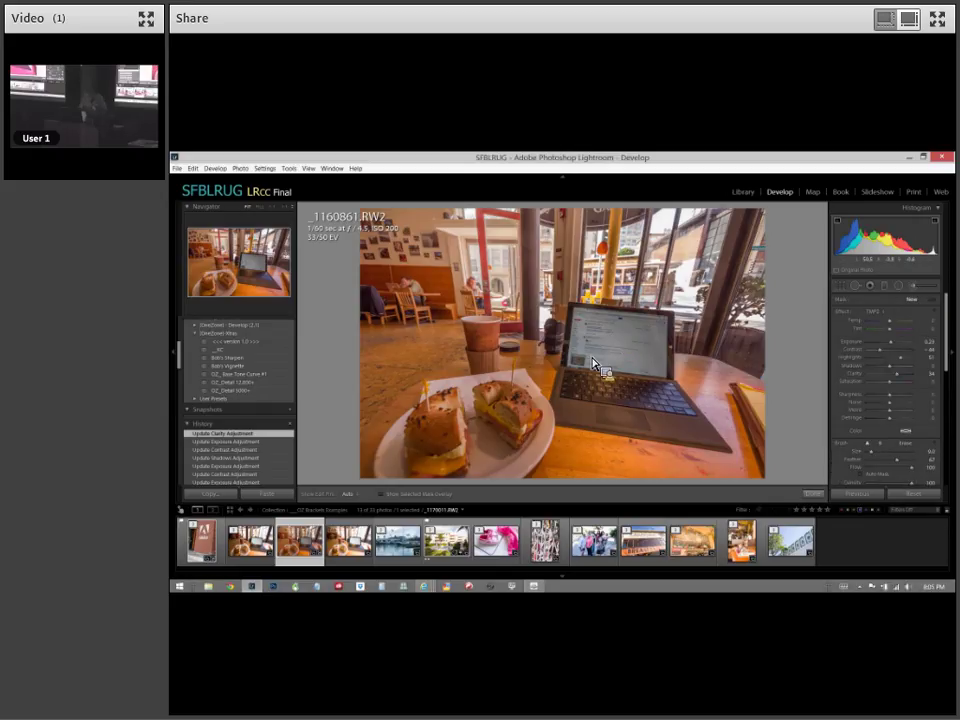
left_click(381, 494)
mouse_move(611, 336)
left_mouse_down()
mouse_move(579, 328)
mouse_move(665, 320)
mouse_move(623, 366)
mouse_move(594, 342)
left_mouse_up()
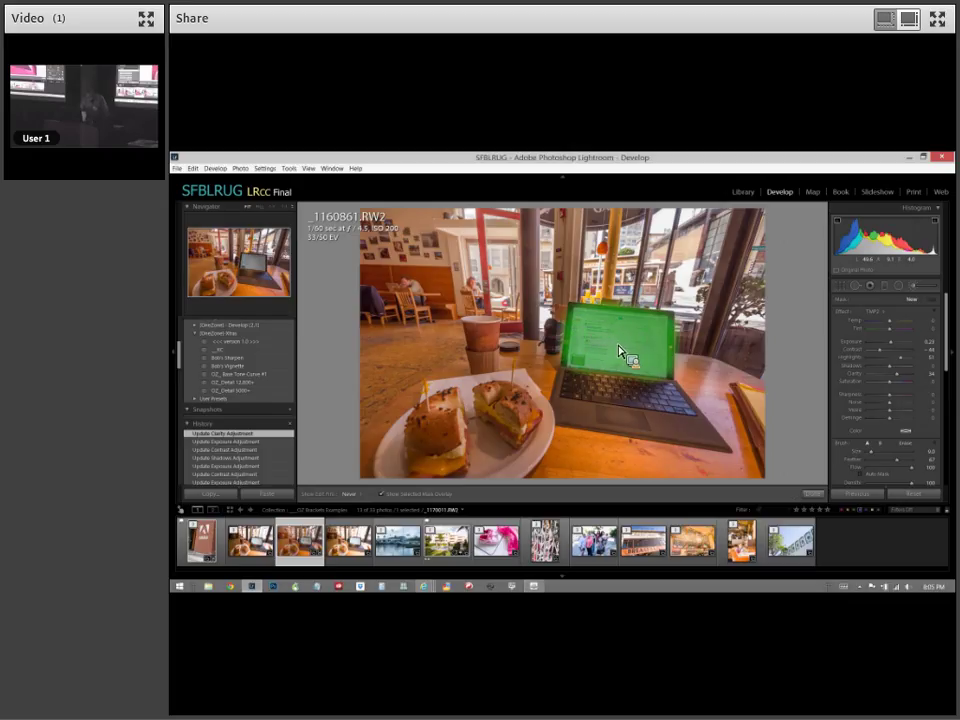
left_click(633, 348)
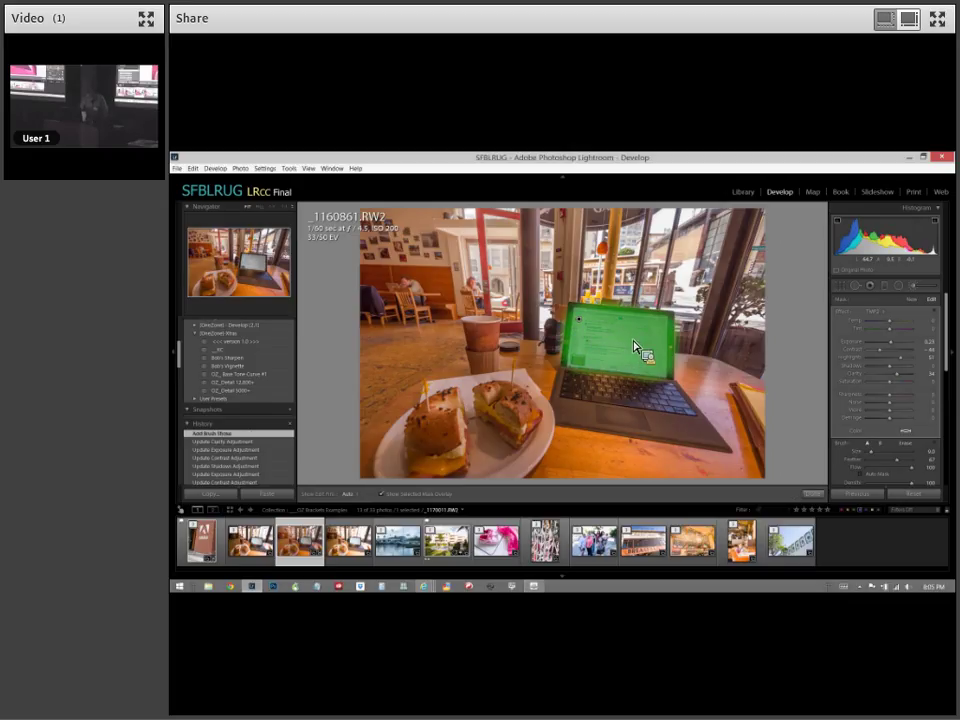
key("o")
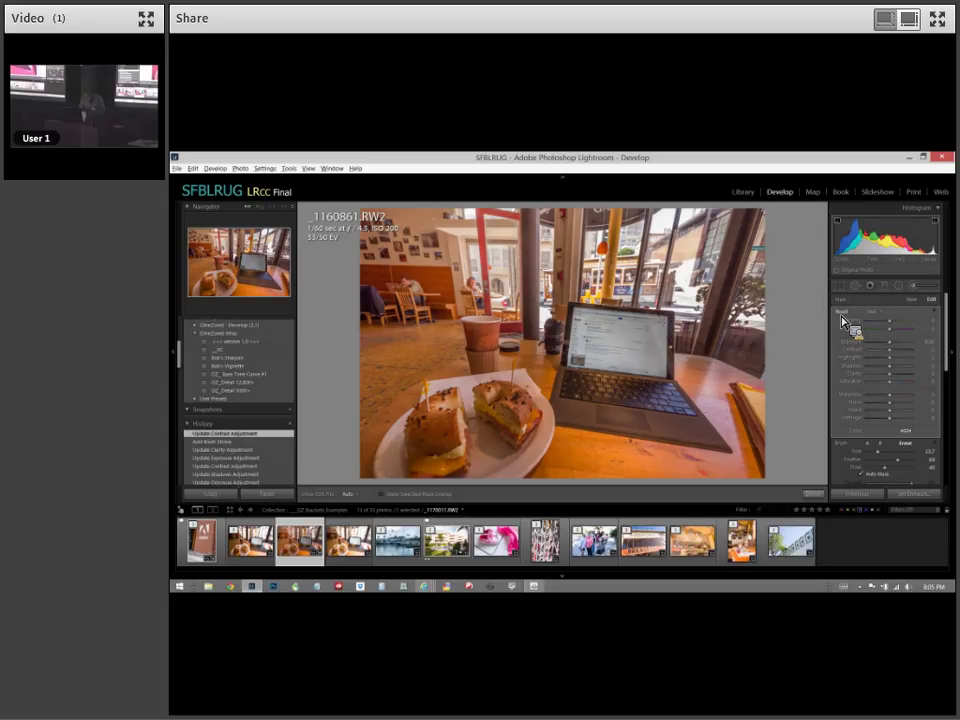
Zero the laptop screen brush's effects and adjust its Exposure and Contrast.
left_click(844, 316, "alt")
mouse_move(880, 343)
left_mouse_down()
mouse_move(899, 350)
mouse_move(868, 364)
left_mouse_up()
left_click(898, 286)
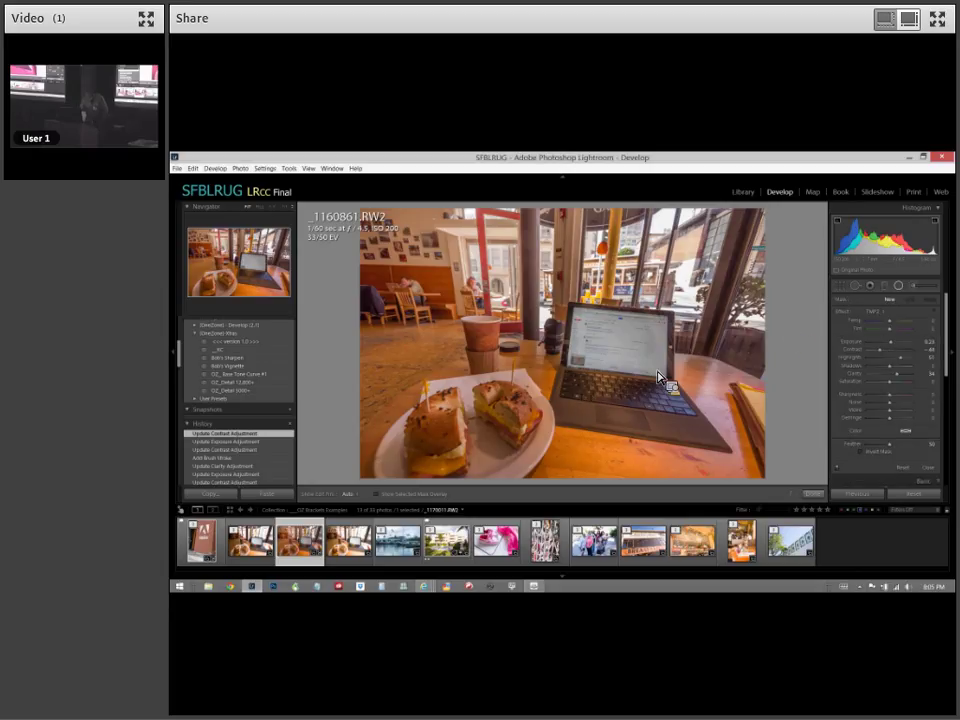
left_click(900, 286)
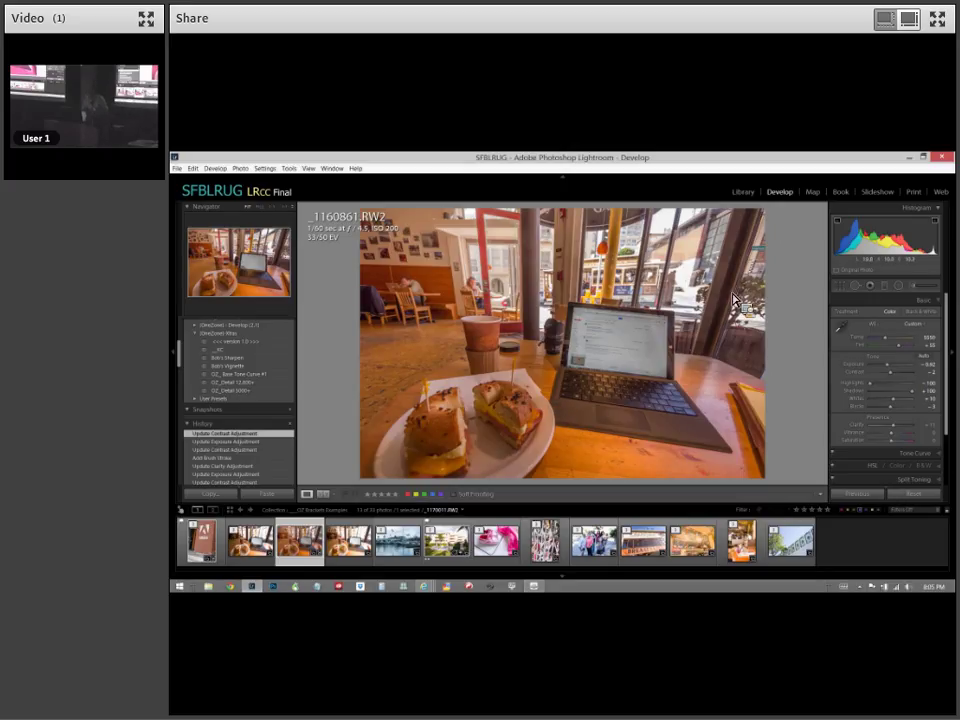
Paint a new brush mask over the laptop's keyboard and base, zero its effects and set Saturation to -96.
key("k")
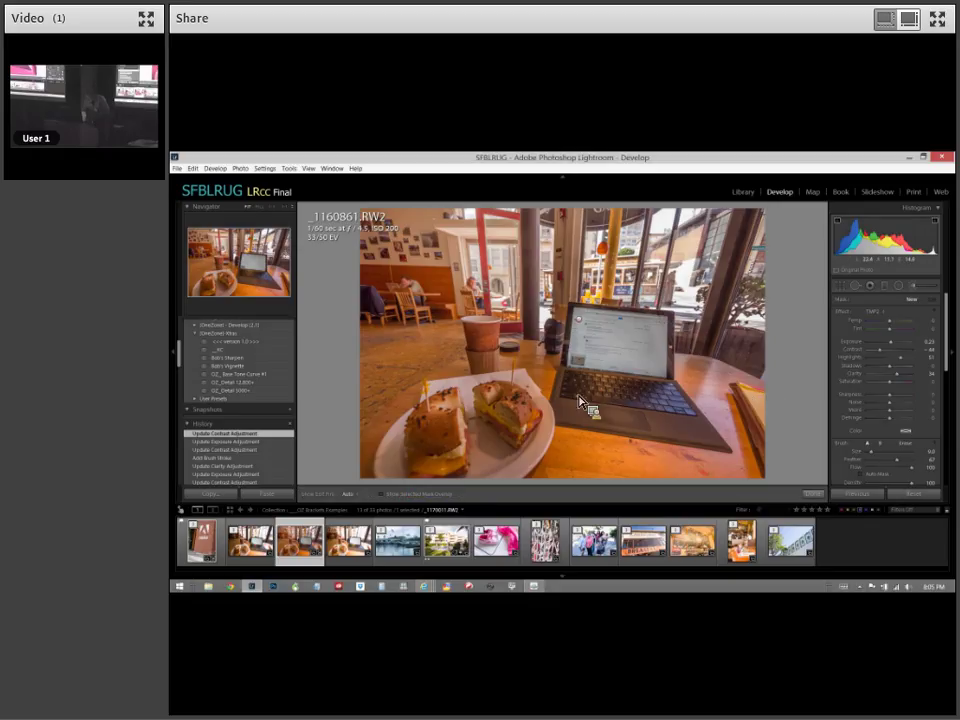
left_click(382, 494)
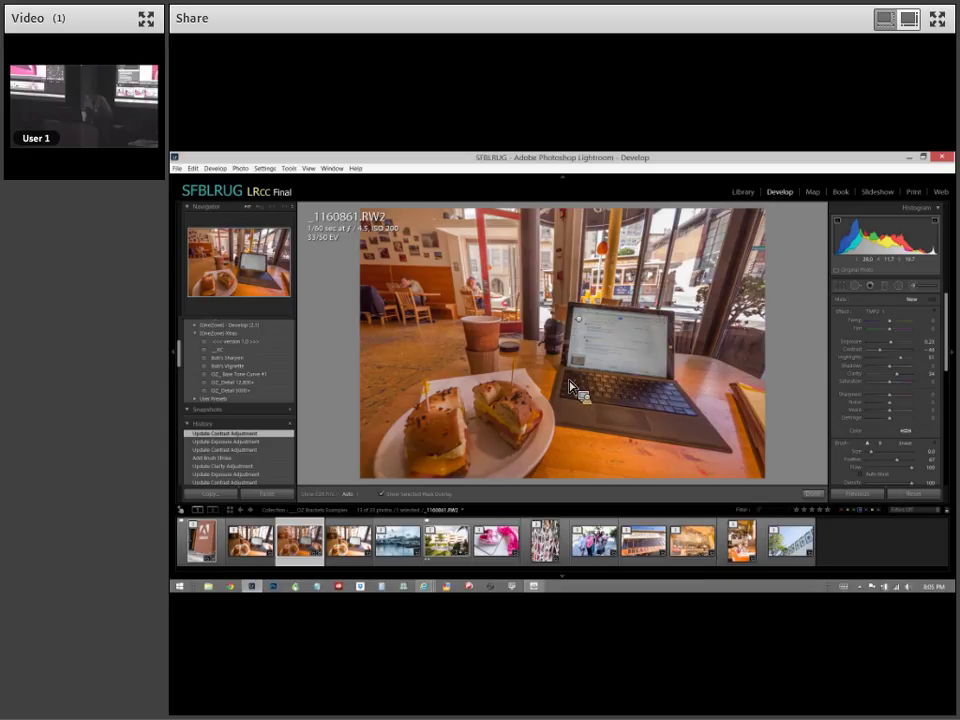
left_click_drag(566, 380, 570, 405)
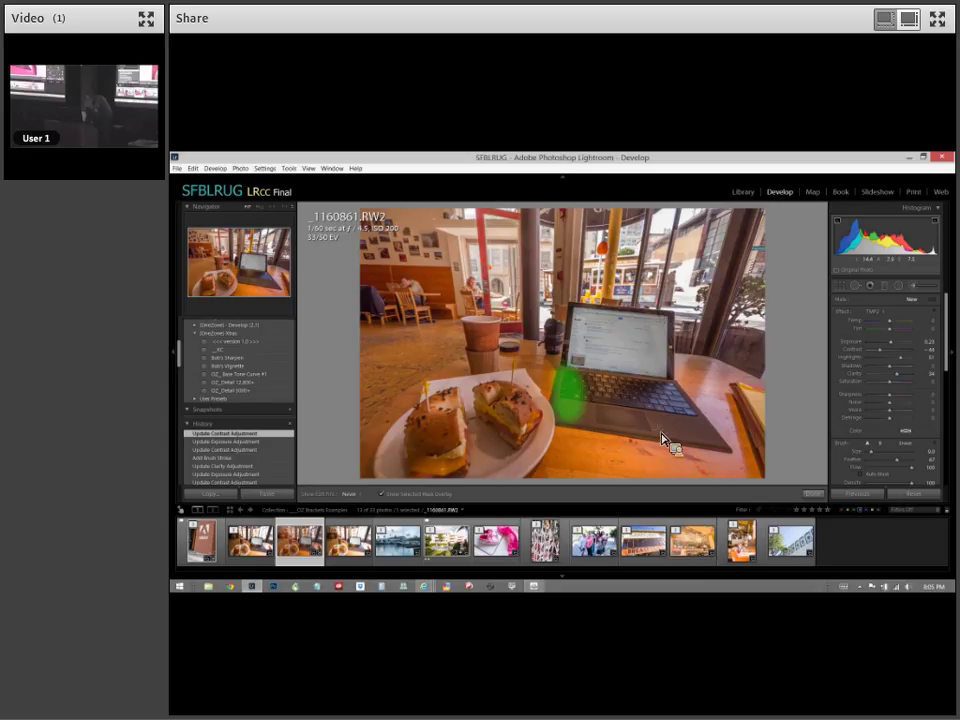
mouse_move(675, 443)
left_mouse_down()
mouse_move(718, 447)
mouse_move(674, 396)
mouse_move(615, 402)
mouse_move(575, 389)
mouse_move(653, 392)
mouse_move(622, 399)
mouse_move(667, 421)
mouse_move(573, 423)
mouse_move(669, 425)
mouse_move(698, 447)
left_mouse_up()
key("o")
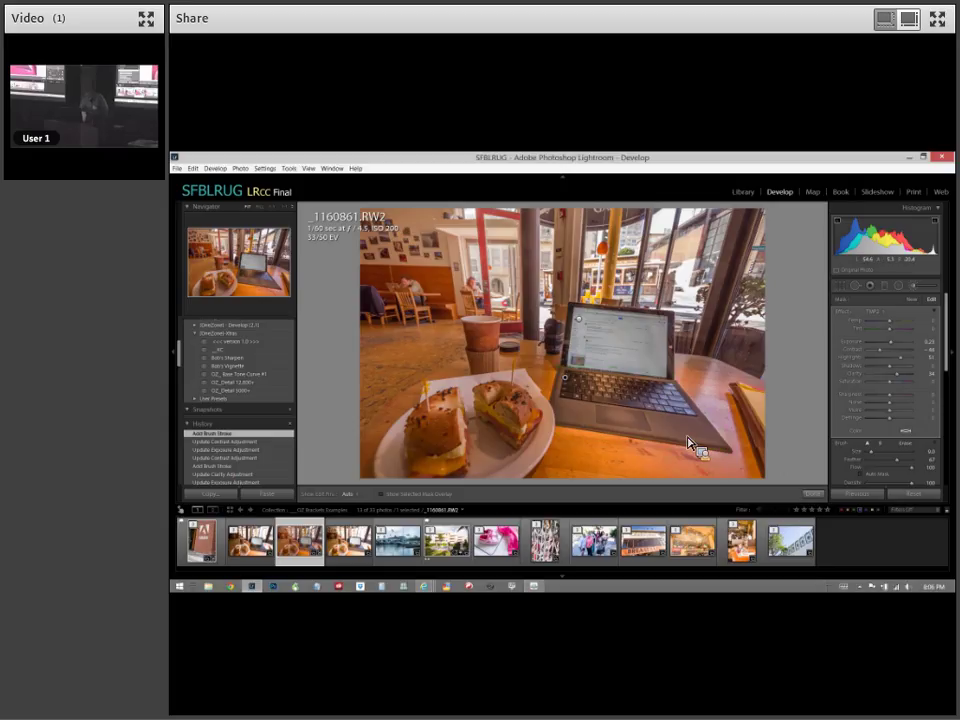
double_click(858, 348)
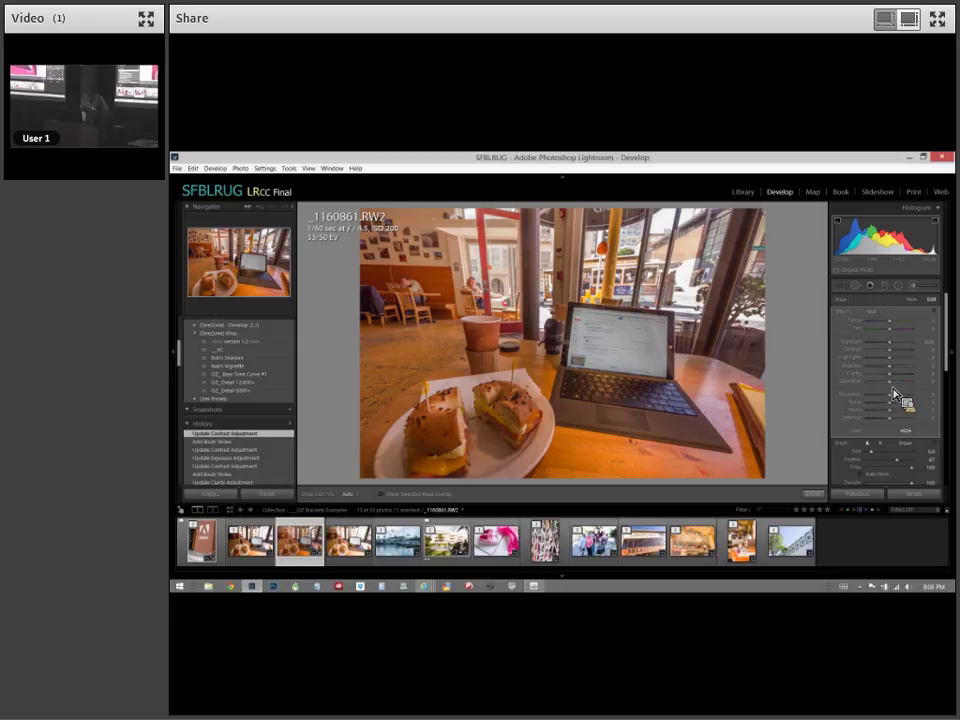
left_click_drag(893, 390, 871, 397)
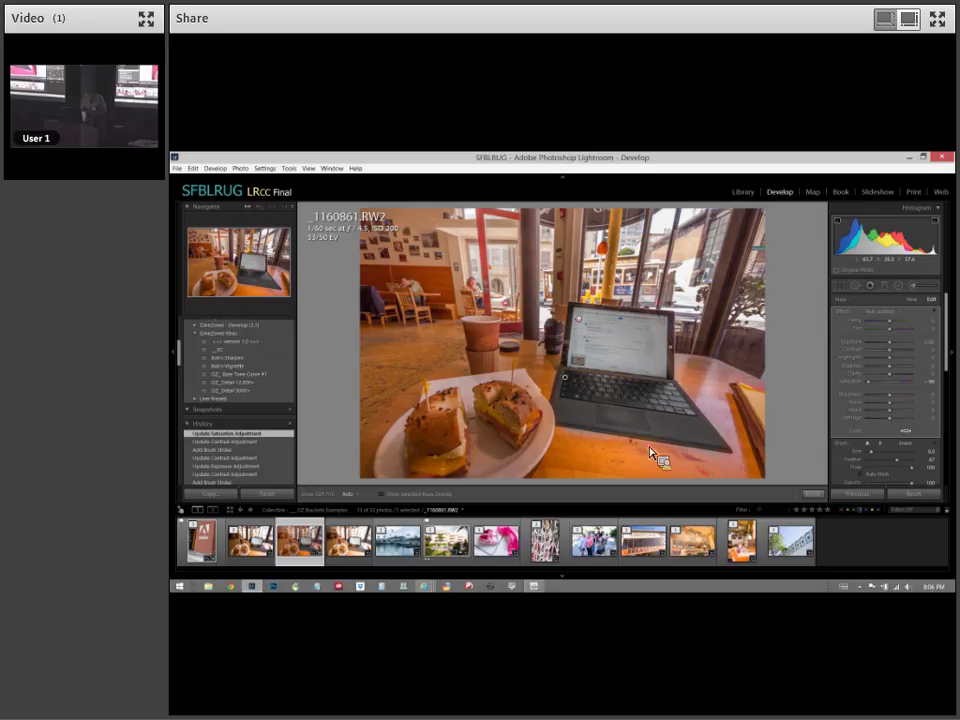
Erase the brush mask's spill from the tabletop in front of the laptop, using Auto Mask and a Flow of 100.
left_click(905, 443)
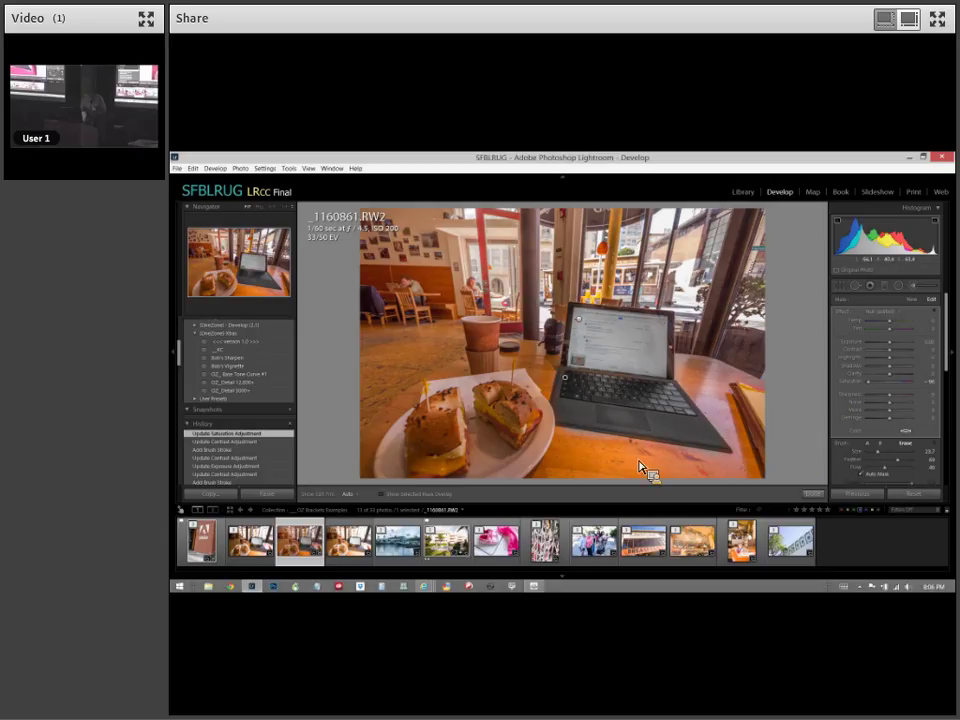
key("h")
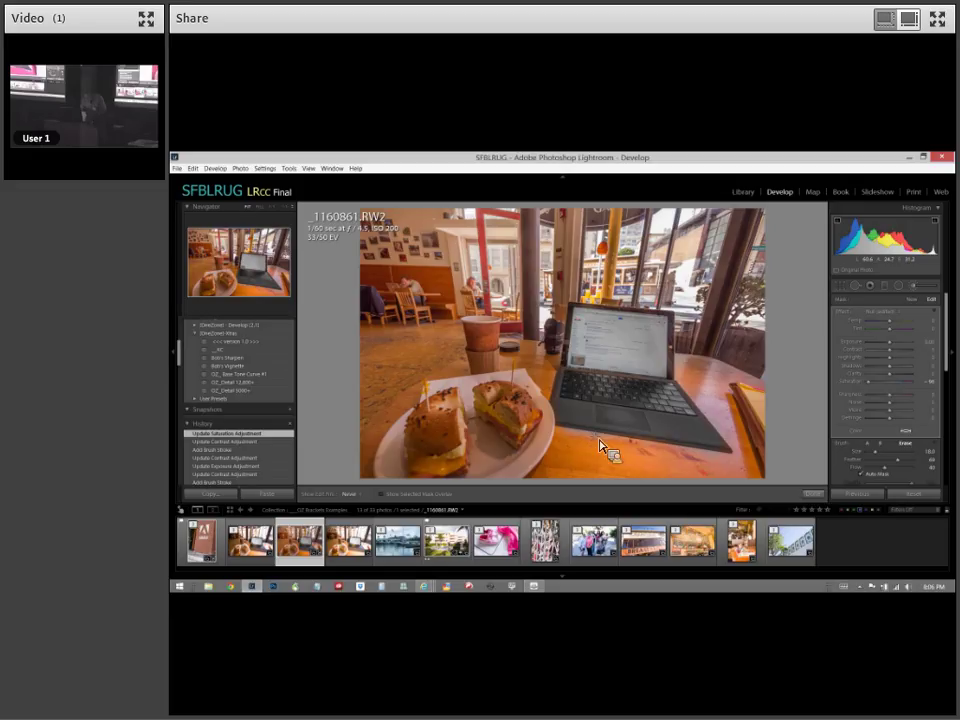
left_click(590, 445)
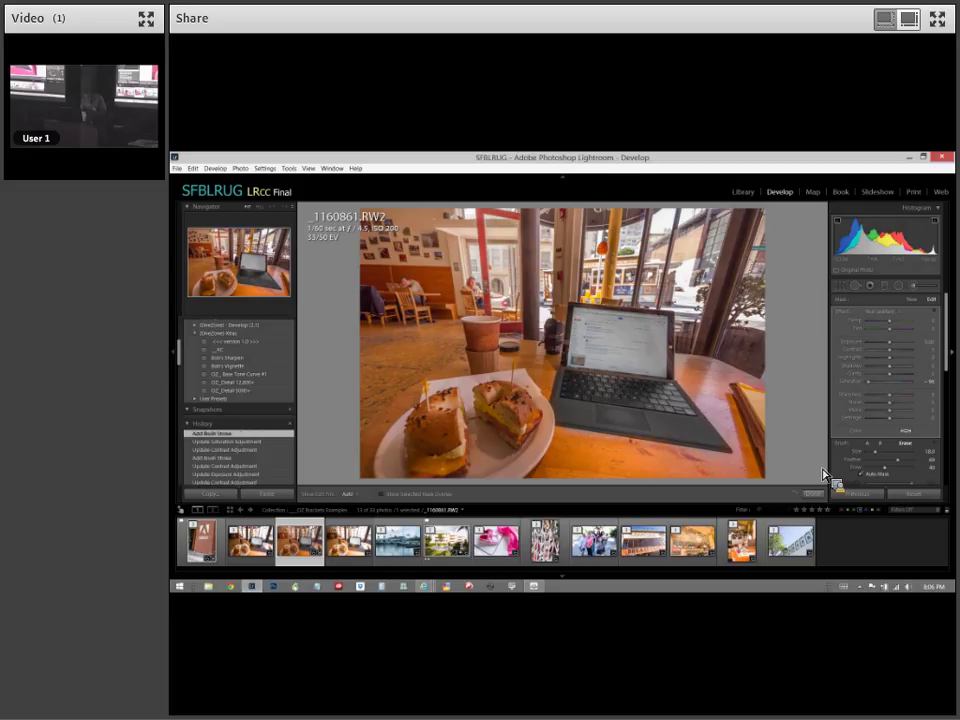
left_click_drag(876, 468, 952, 473)
left_click_drag(579, 450, 606, 443)
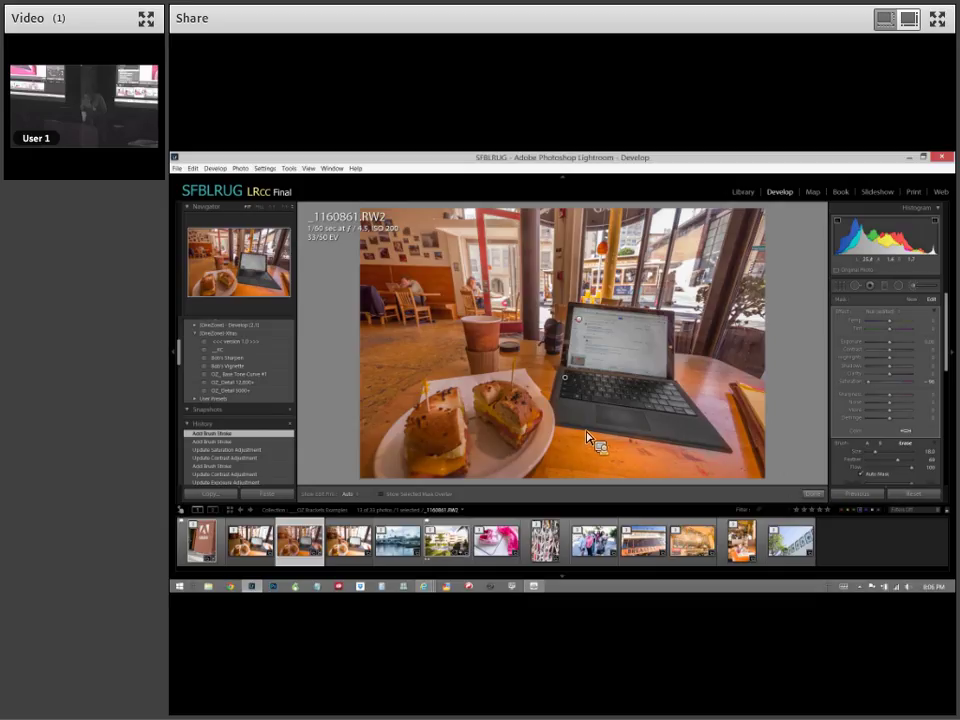
key("h")
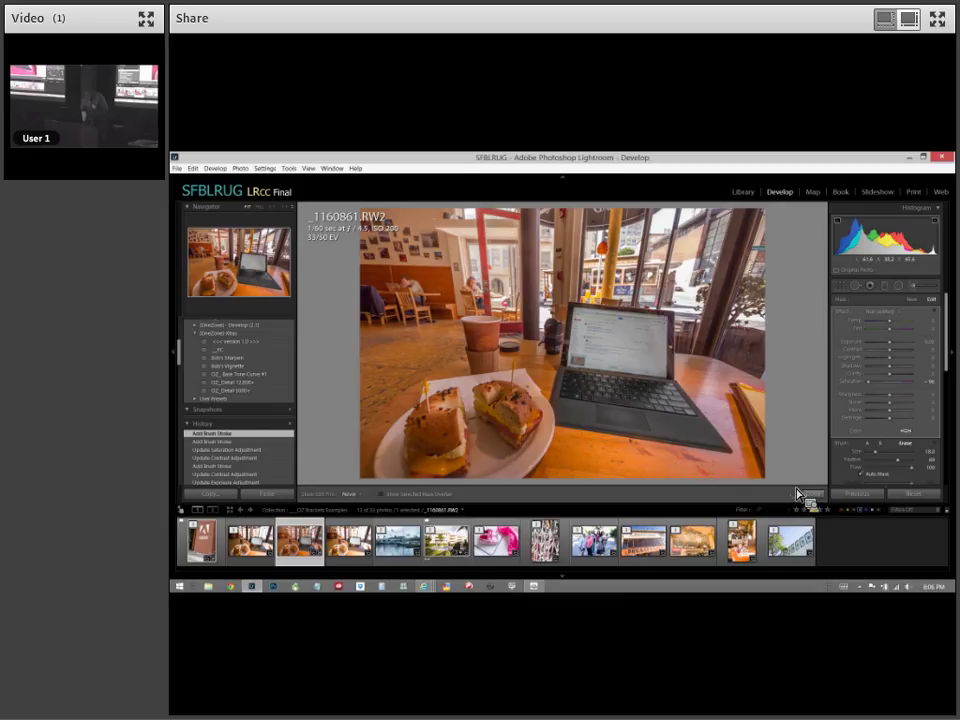
key("h")
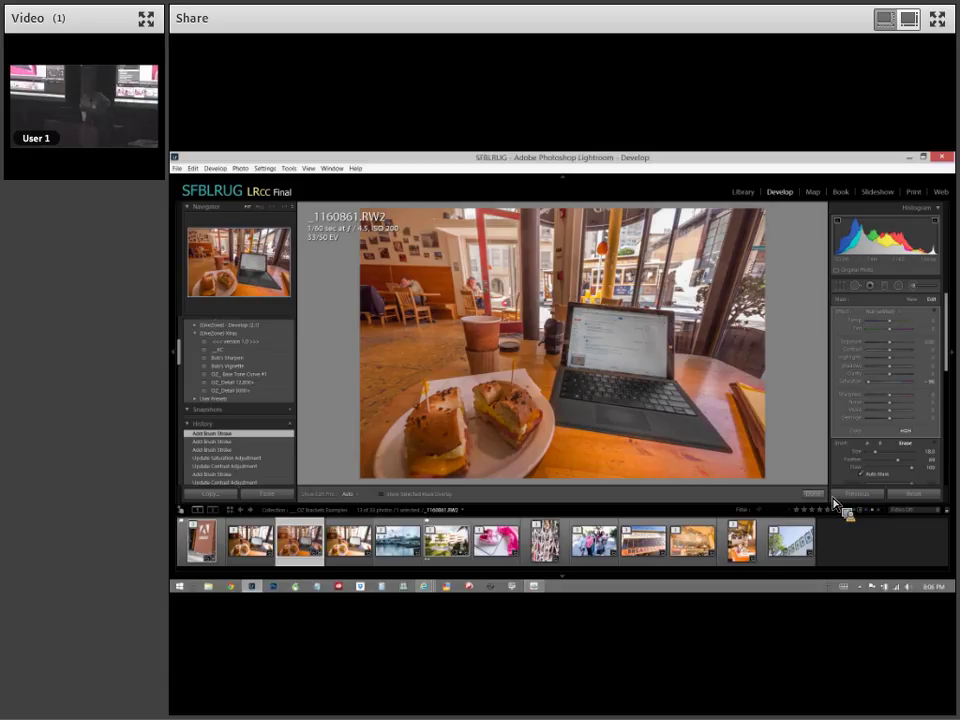
Compare the before and after versions of the café photo.
key("backslash")
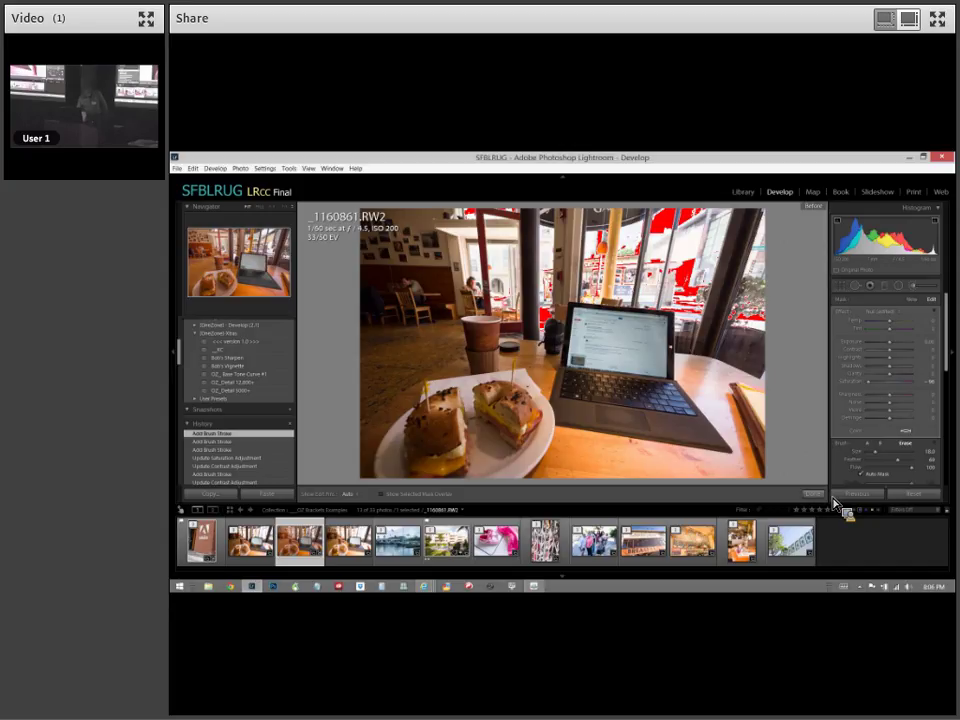
key("backslash")
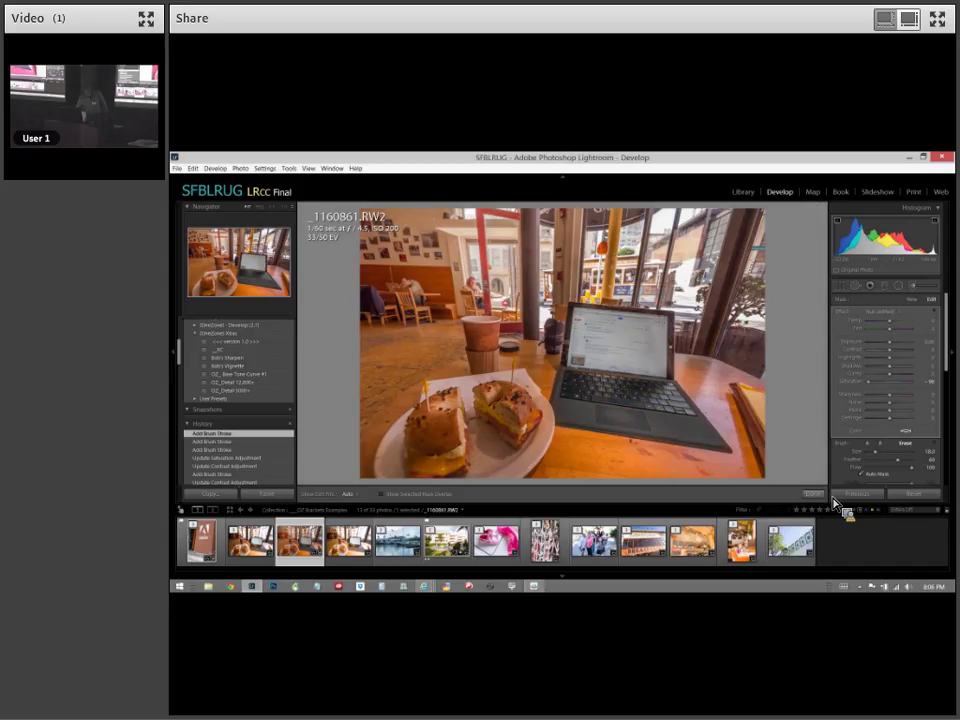
key("backslash")
key("backslash")
Add a second diagonal graduated filter ending across the laptop, with only Exposure set to -1.83 and all other effects zeroed.
left_click(884, 288)
left_click_drag(574, 321, 630, 410)
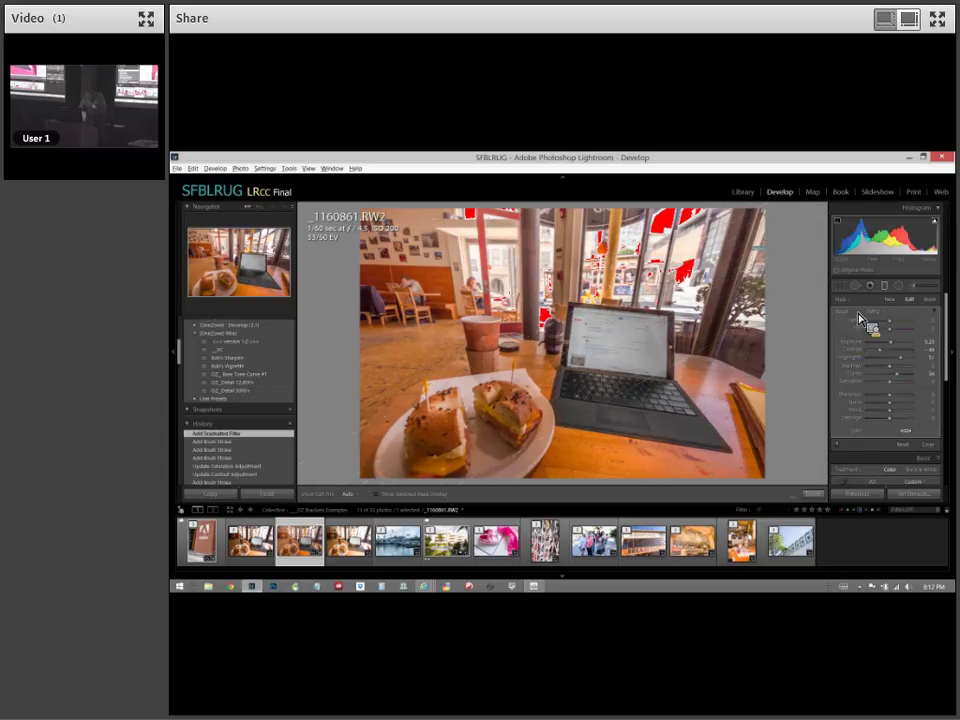
mouse_move(883, 349)
left_mouse_down()
mouse_move(893, 352)
mouse_move(884, 357)
left_mouse_up()
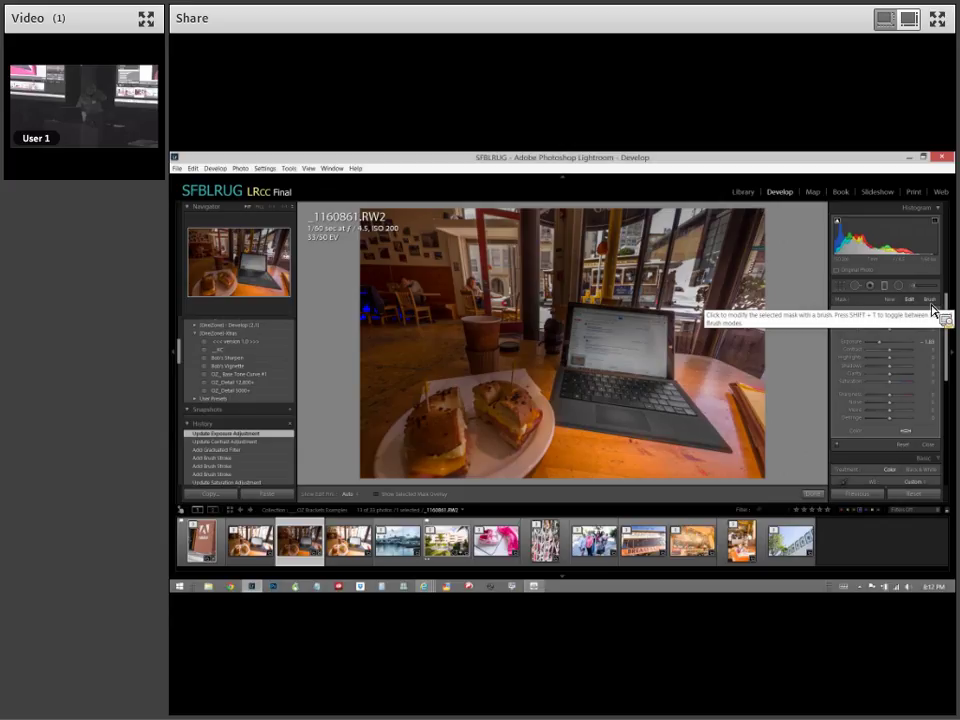
Erase the second graduated filter's mask from the laptop using a size 12 brush with Auto Mask, checking the mask overlay, and close the filter.
left_click(931, 303)
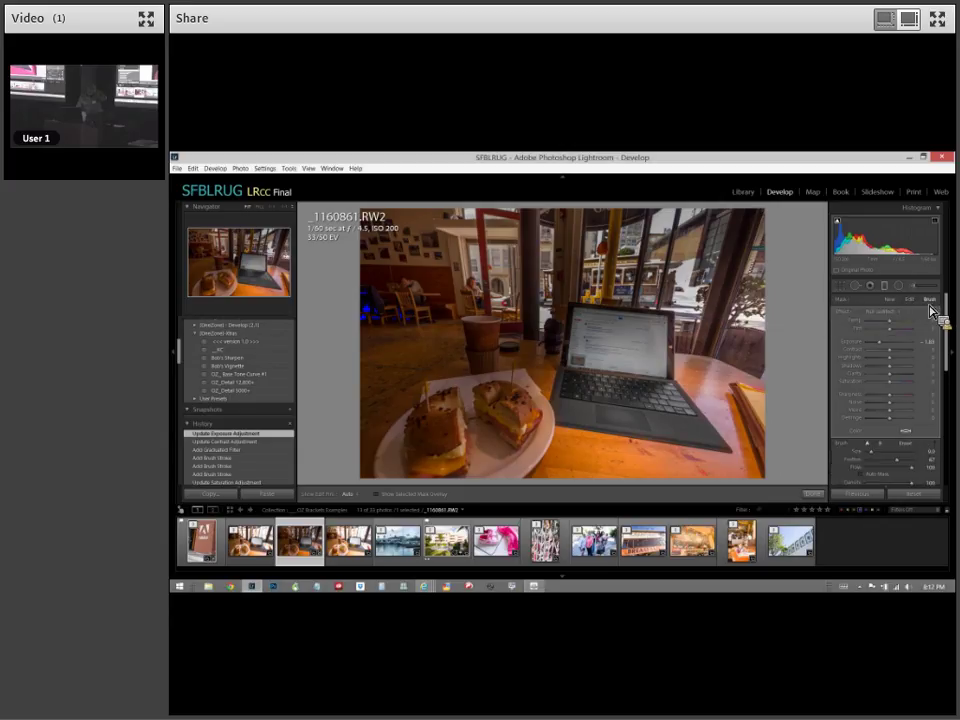
left_click(904, 442)
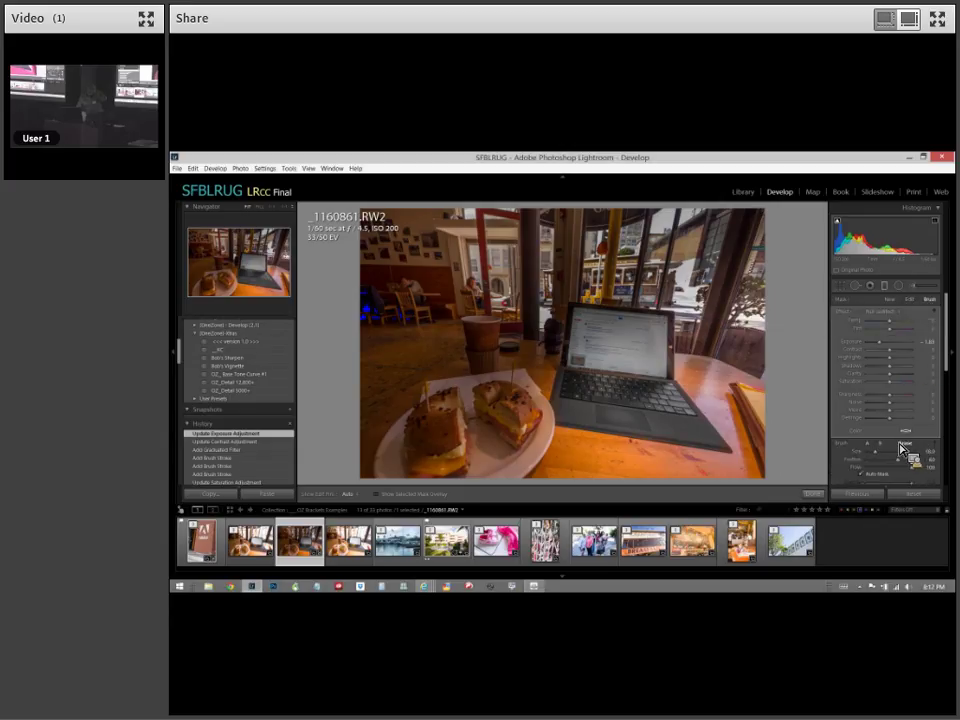
key("o")
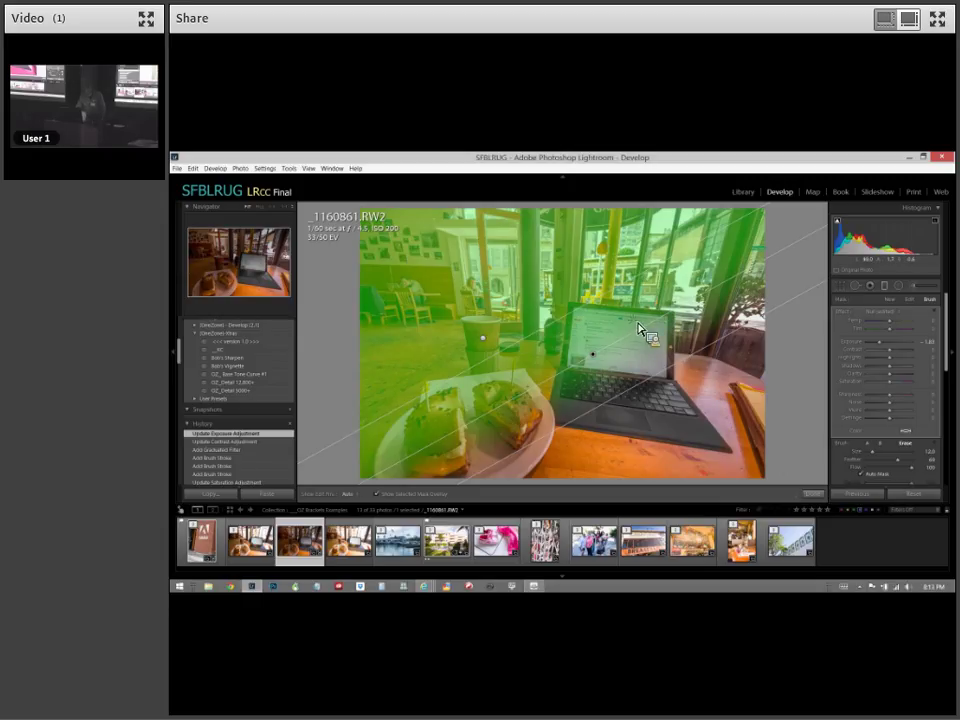
key("h")
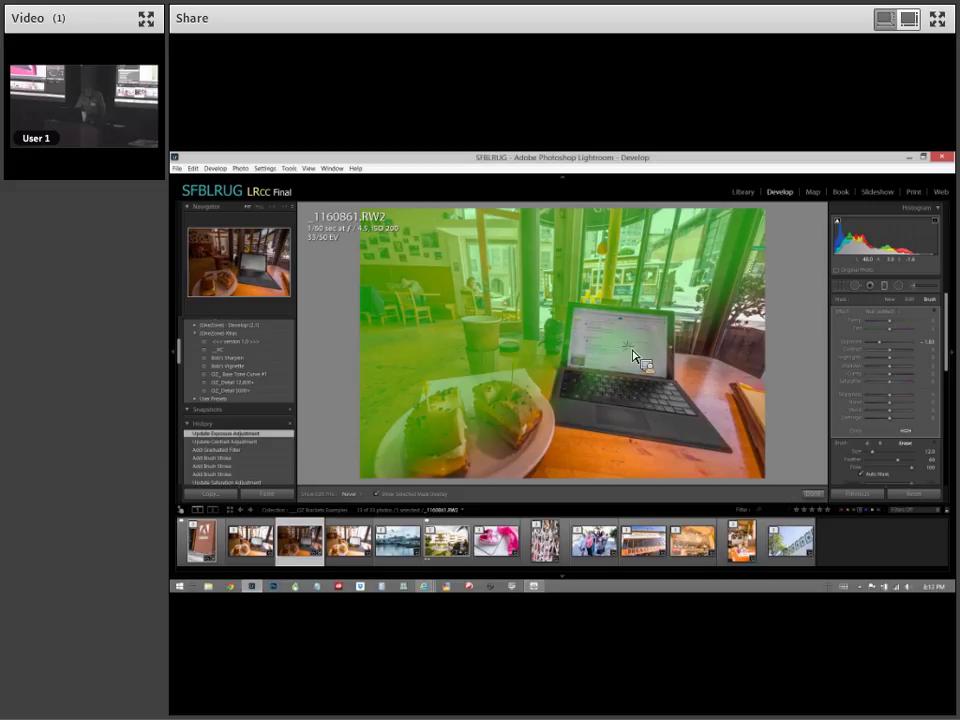
left_click_drag(608, 392, 620, 410)
key("h")
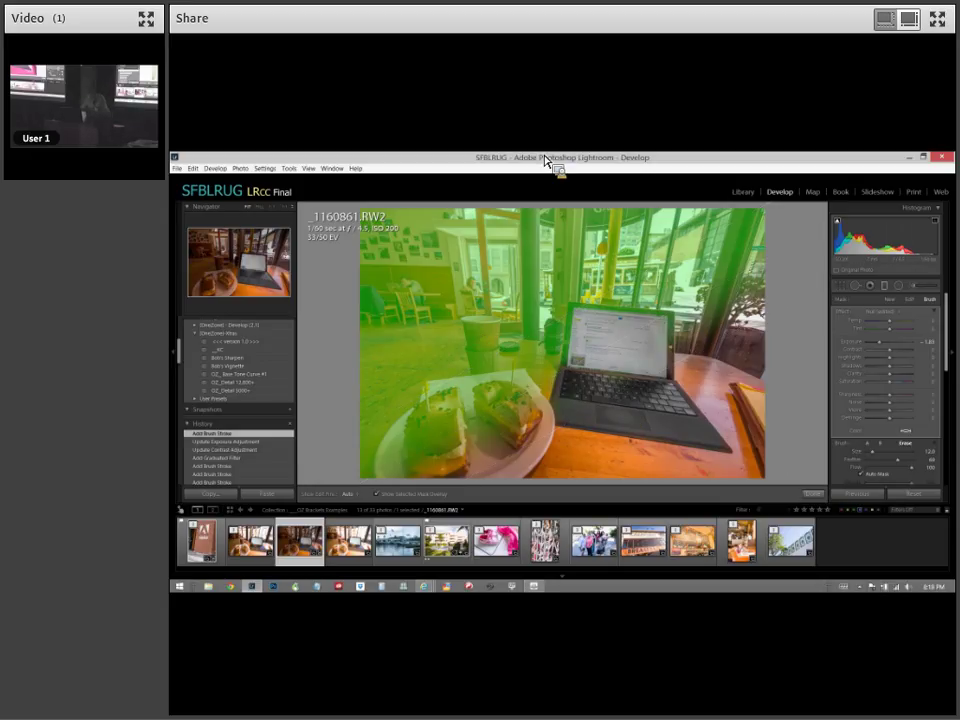
key("k")
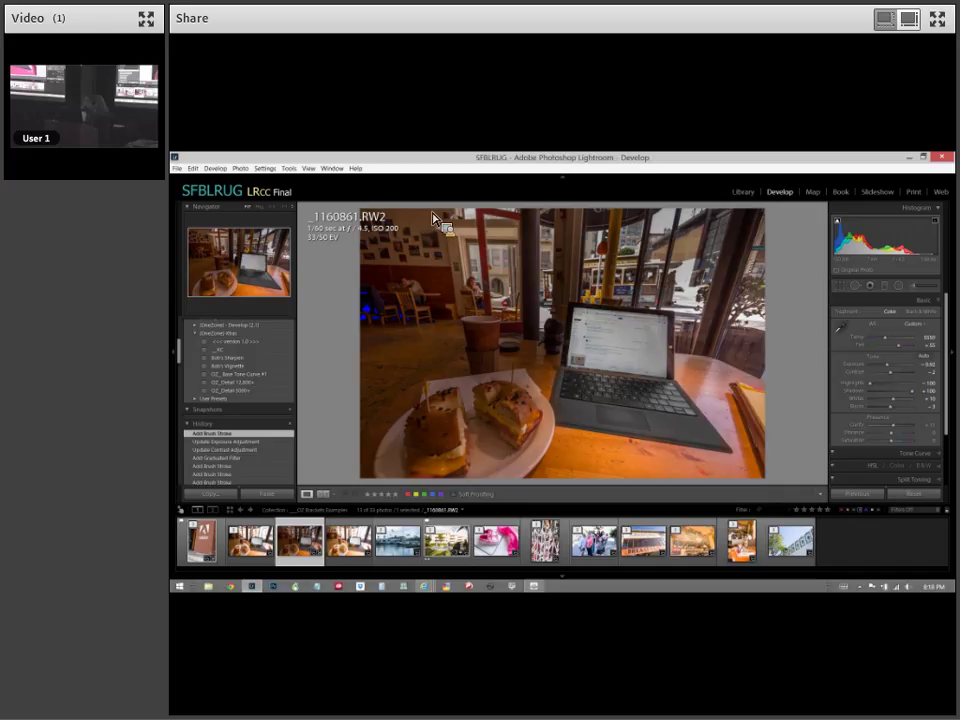
Return to the Library grid and show the list of saved library filter presets.
key("g")
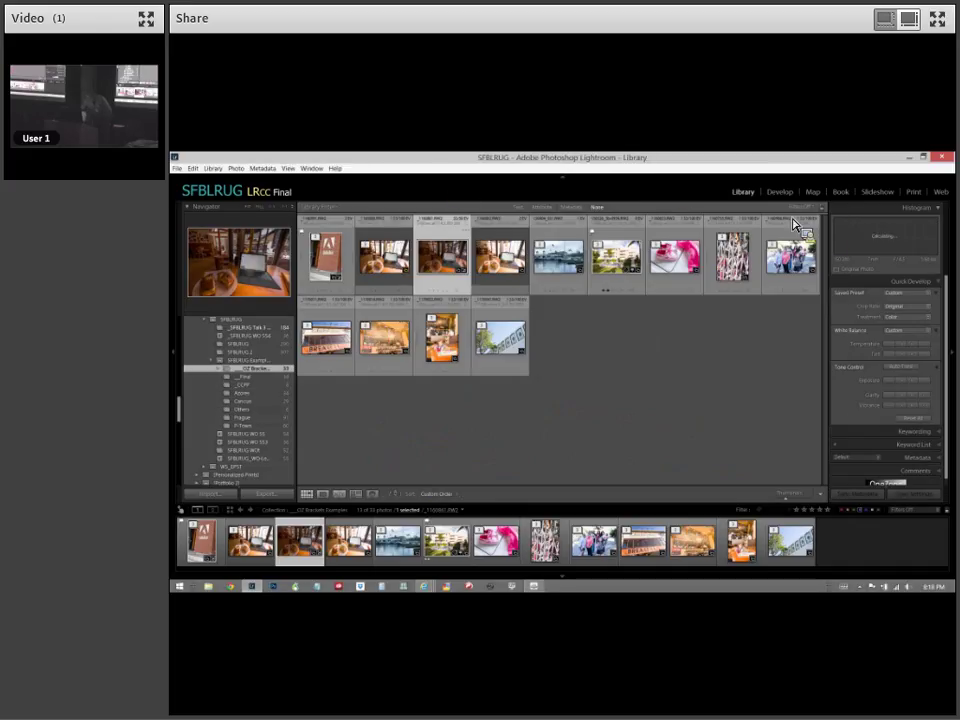
left_click(816, 210)
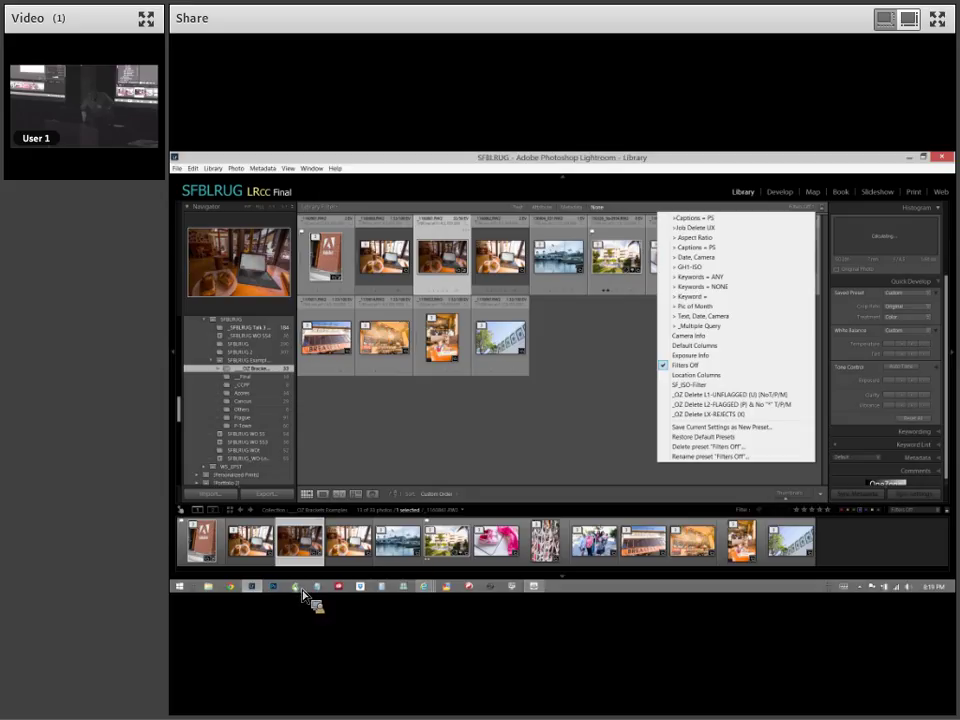
Switch to Internet Explorer, close the screen magnifier and view the OneZone home page linked from the SF Bay Area Lightroom User Group page.
mouse_move(435, 595)
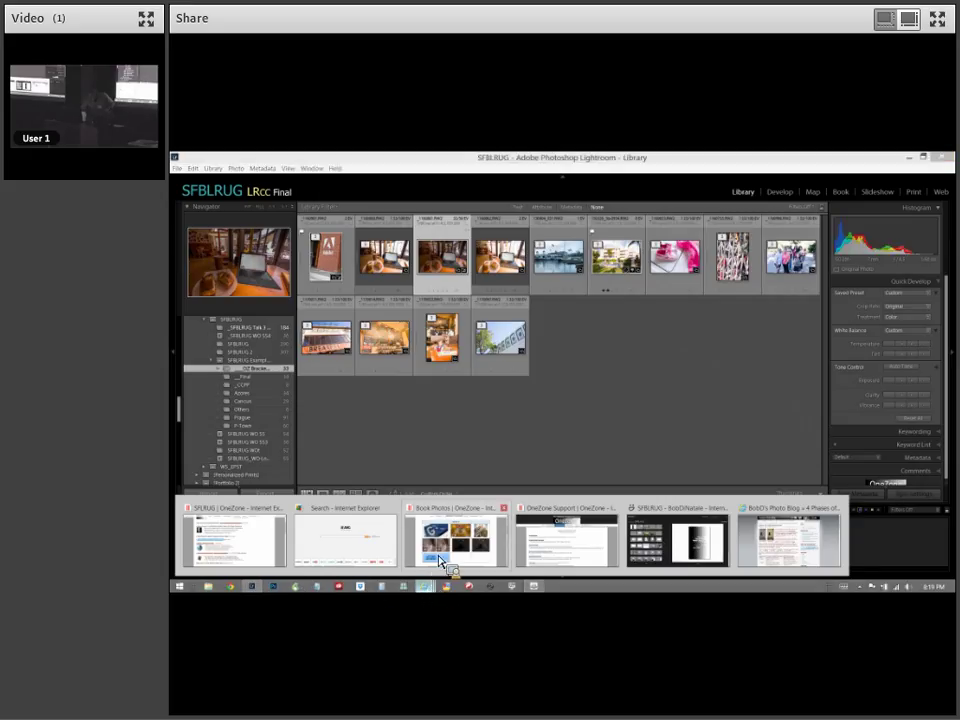
left_click(440, 562)
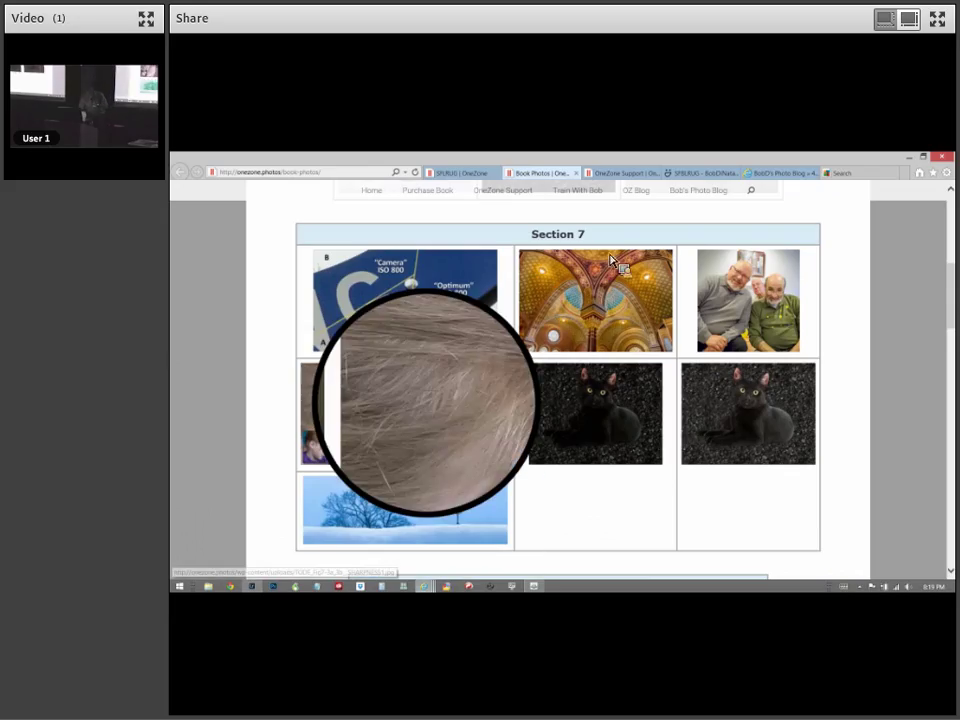
key("super+Escape")
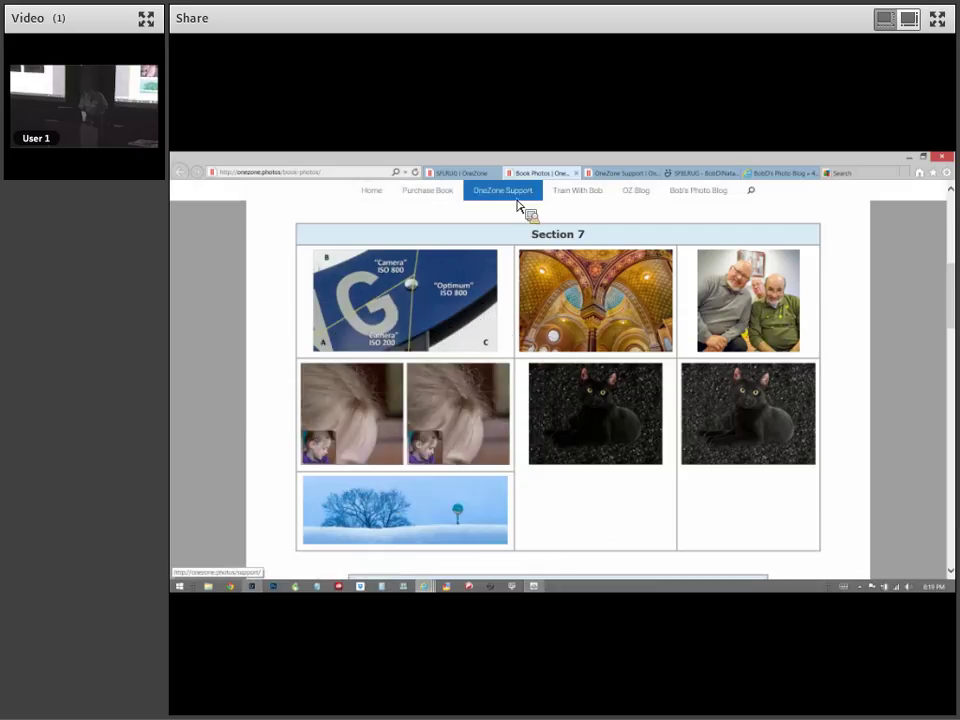
left_click(458, 174)
scroll(570, 320, "up", 3)
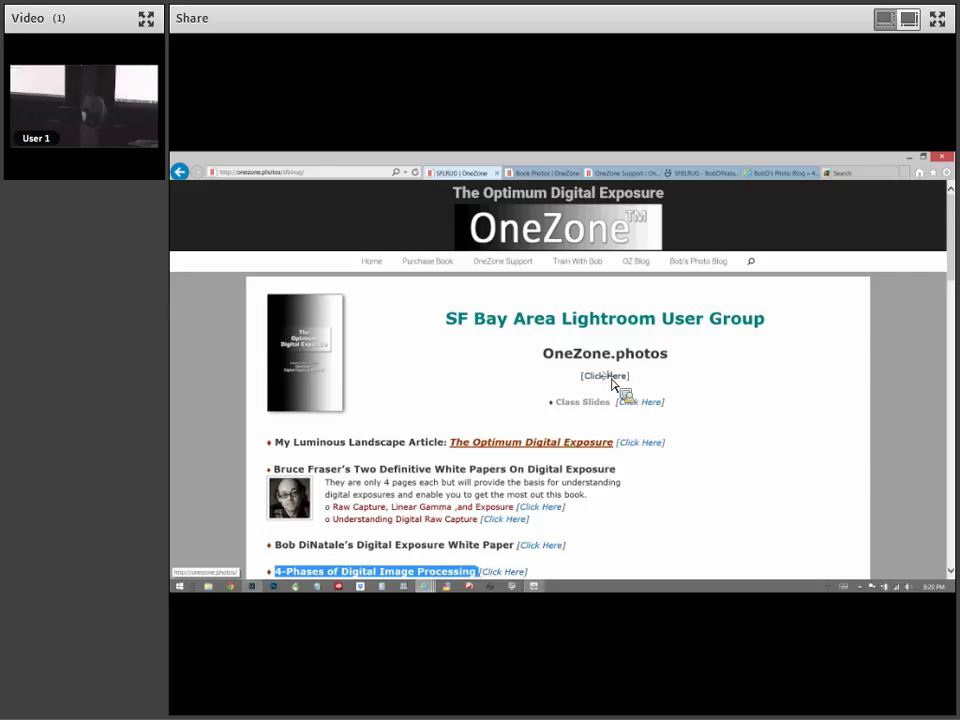
left_click(612, 381)
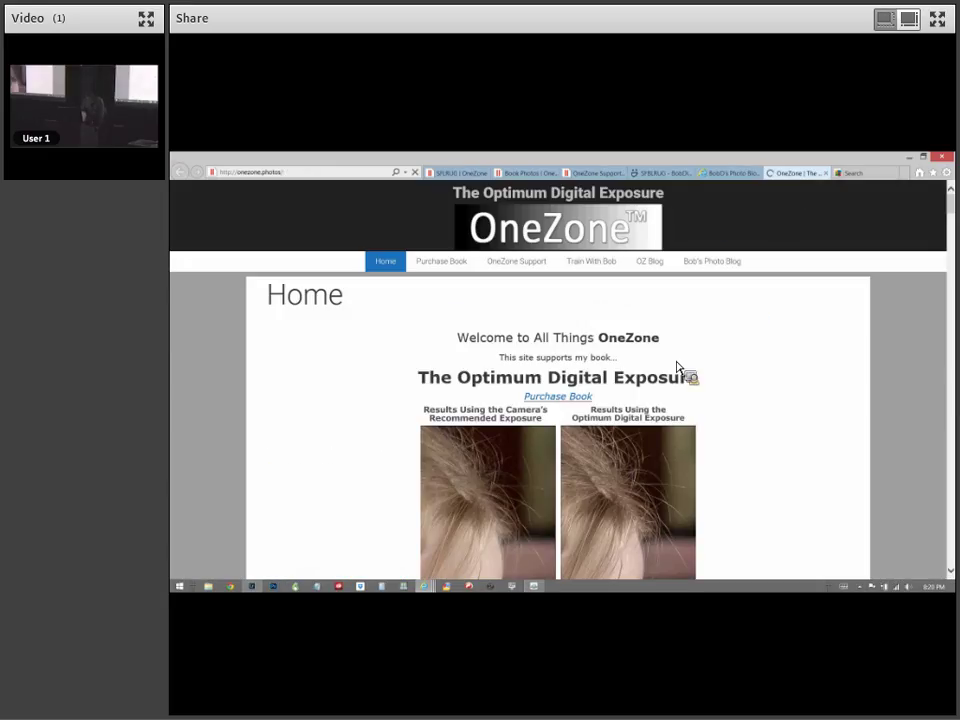
scroll(765, 476, "down", 3)
scroll(765, 476, "up", 3)
Open the OneZone Lightroom Library Filters page by way of the OneZone Support and OneZone Downloads pages.
left_click(503, 261)
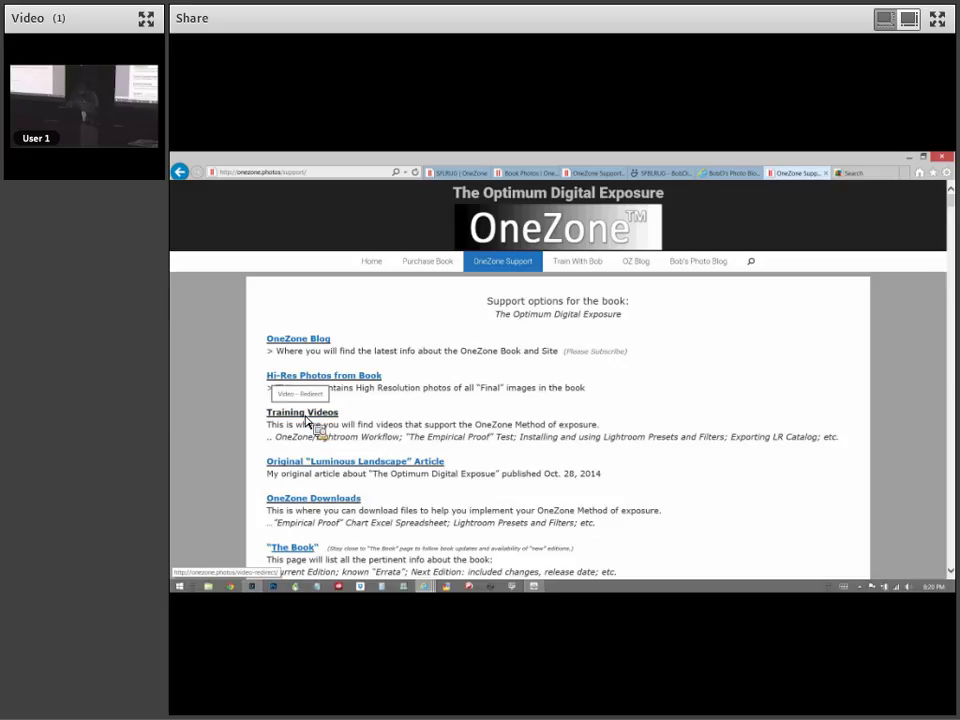
left_click(317, 510)
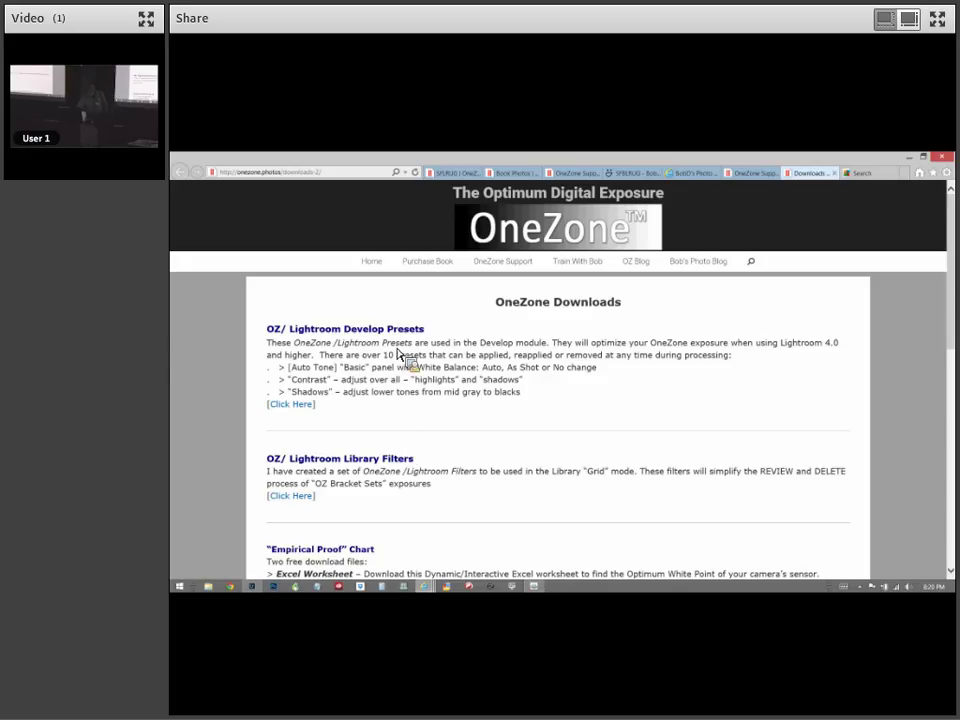
scroll(400, 355, "down", 3)
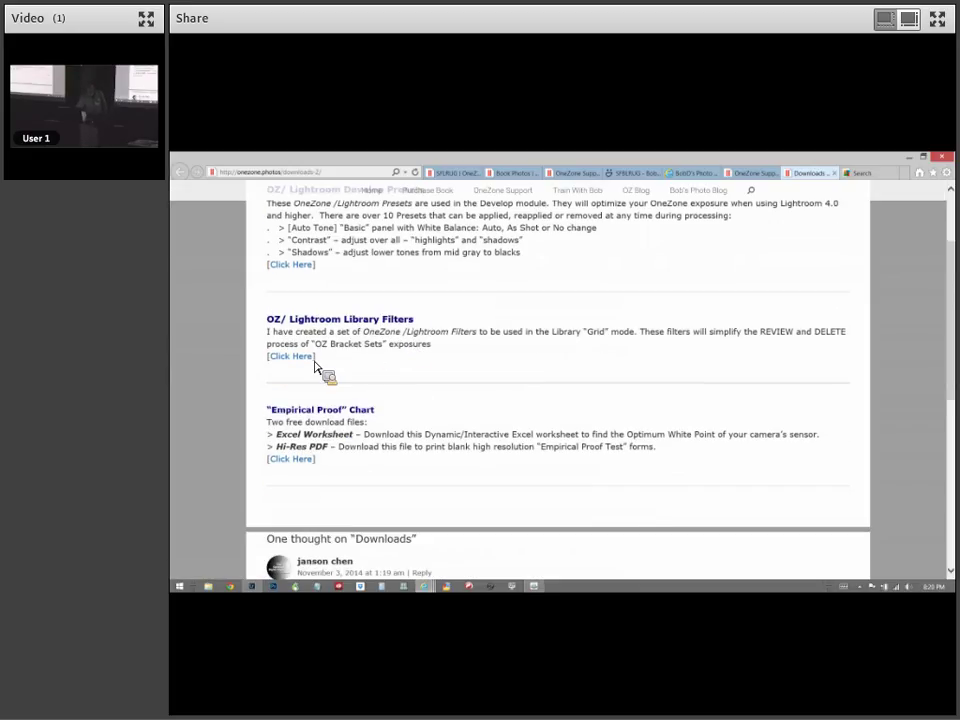
left_click(312, 358)
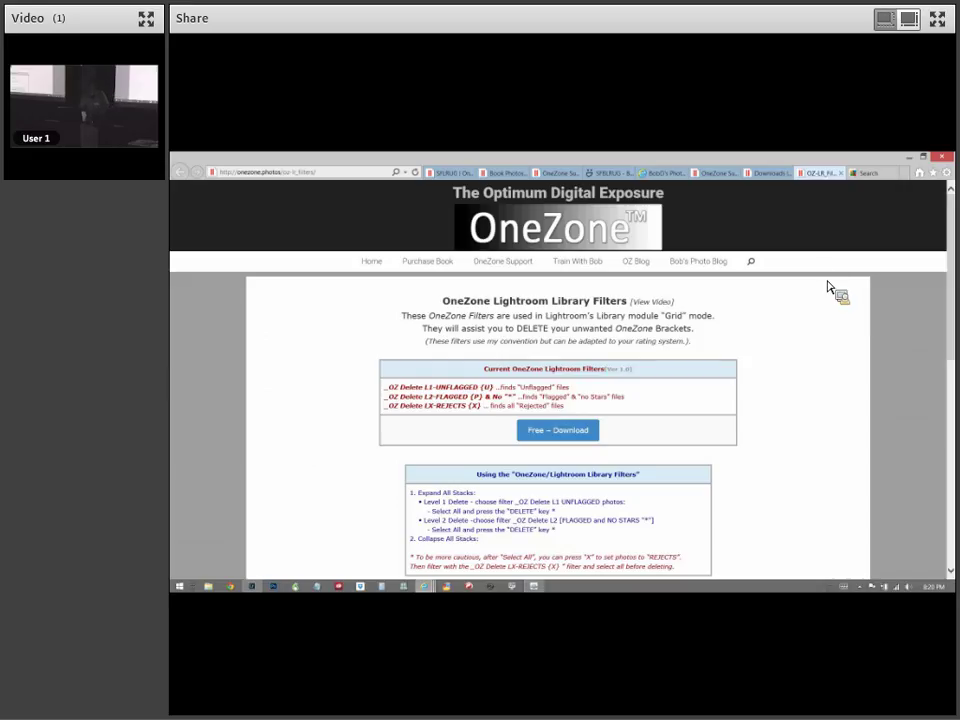
Look at the "4 Phases of Processing the Digital Image" blog post and return to the SF Bay Area Lightroom User Group page.
left_click(660, 175)
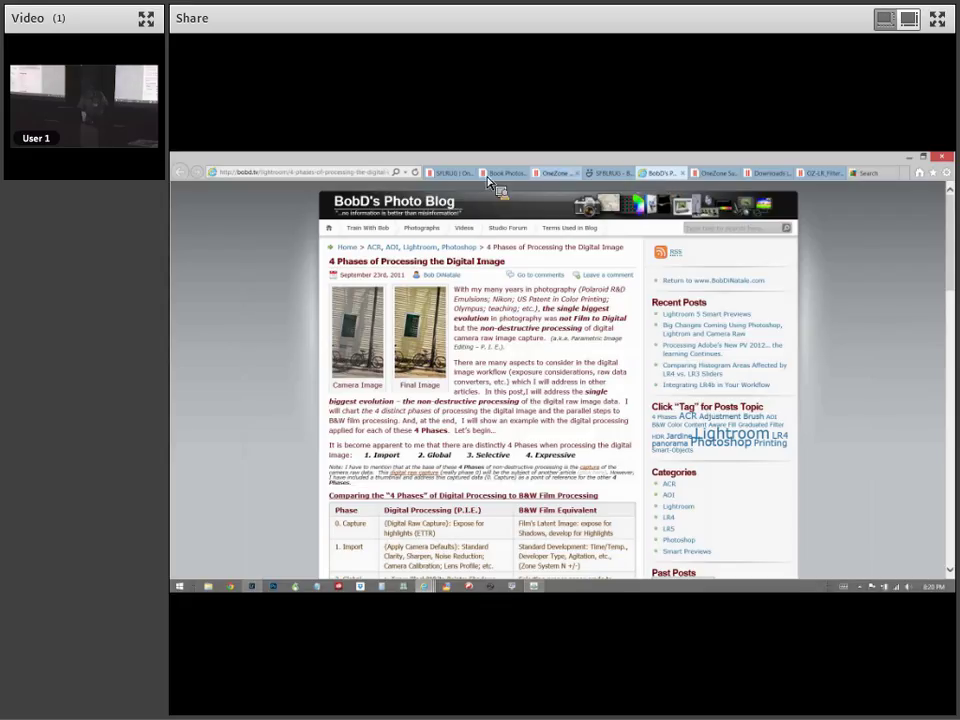
left_click(452, 174)
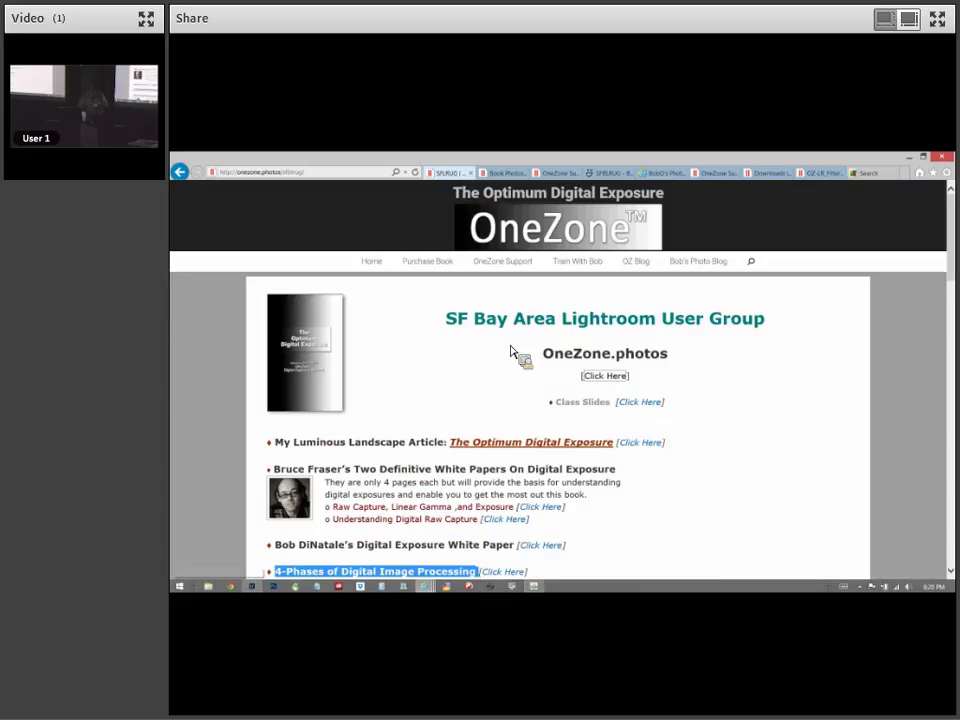